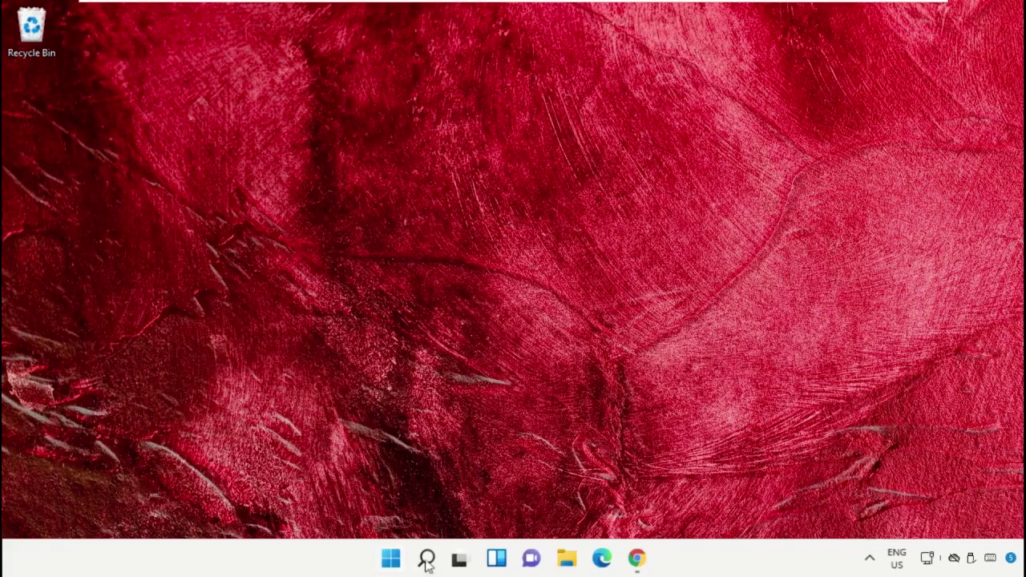
Step: Search 'task manager' and run Task Manager as administrator, moved to the left
left_click(427, 561)
left_click(325, 76)
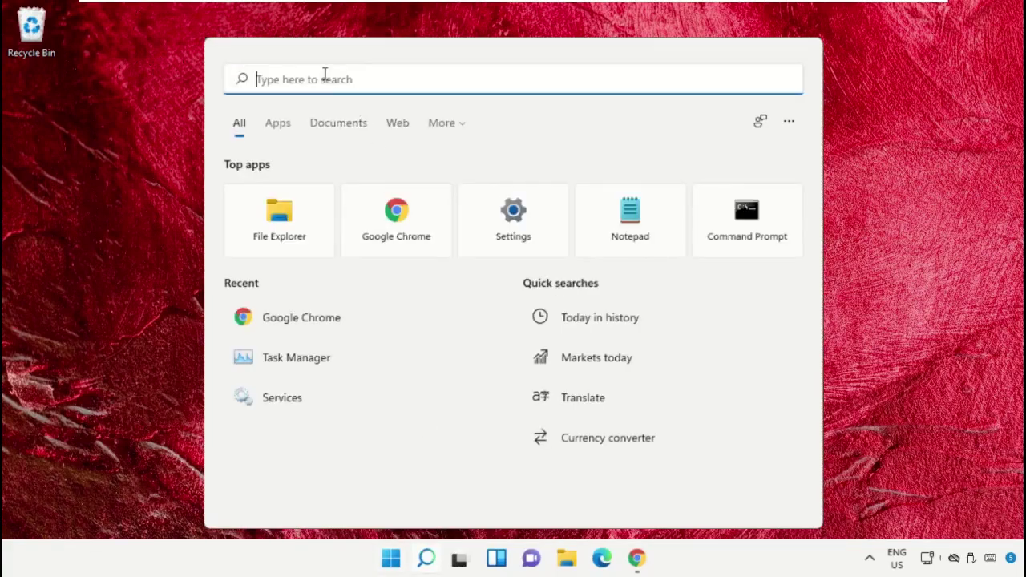
type("task mana")
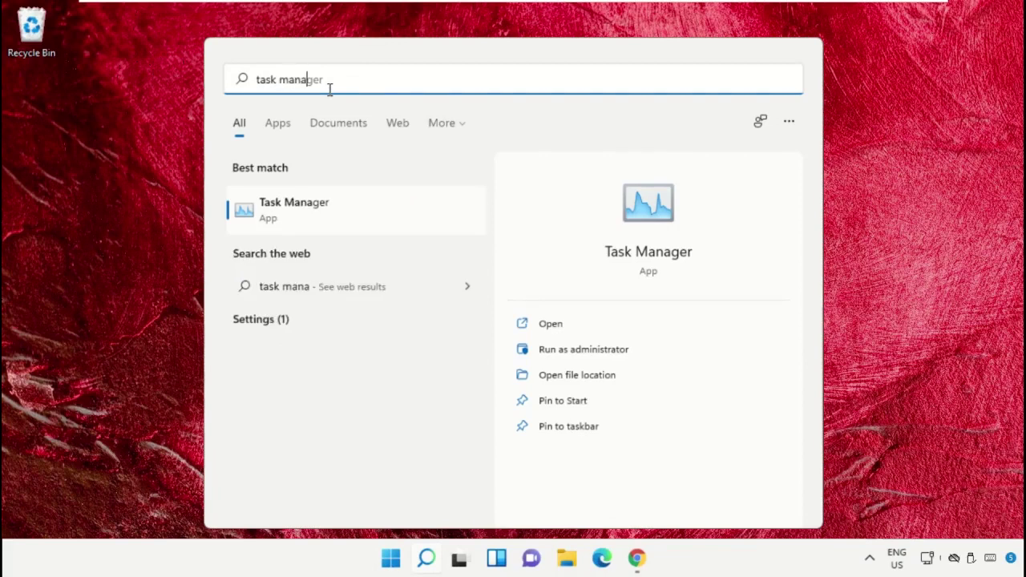
type("ger")
right_click(289, 216)
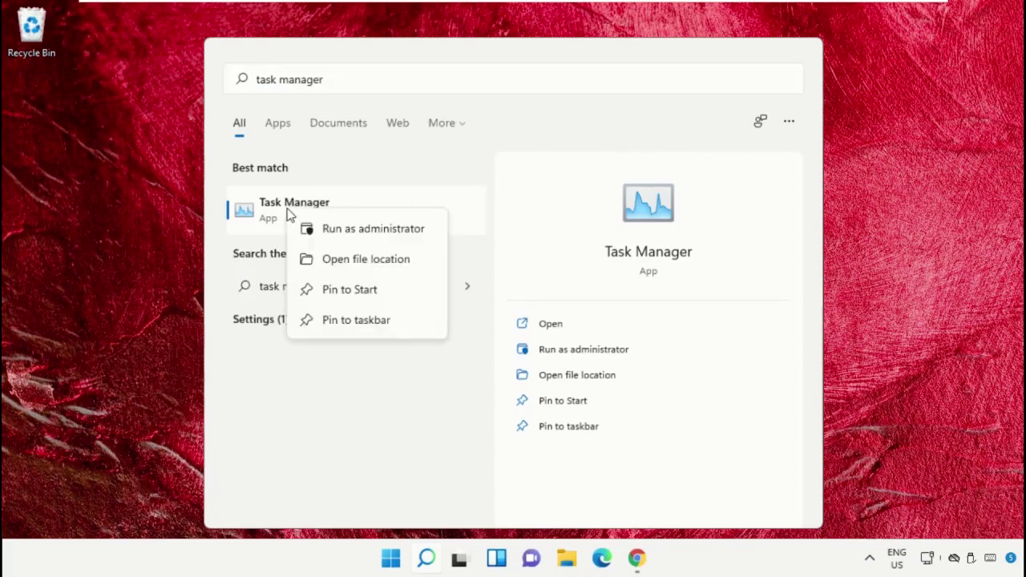
left_click(356, 231)
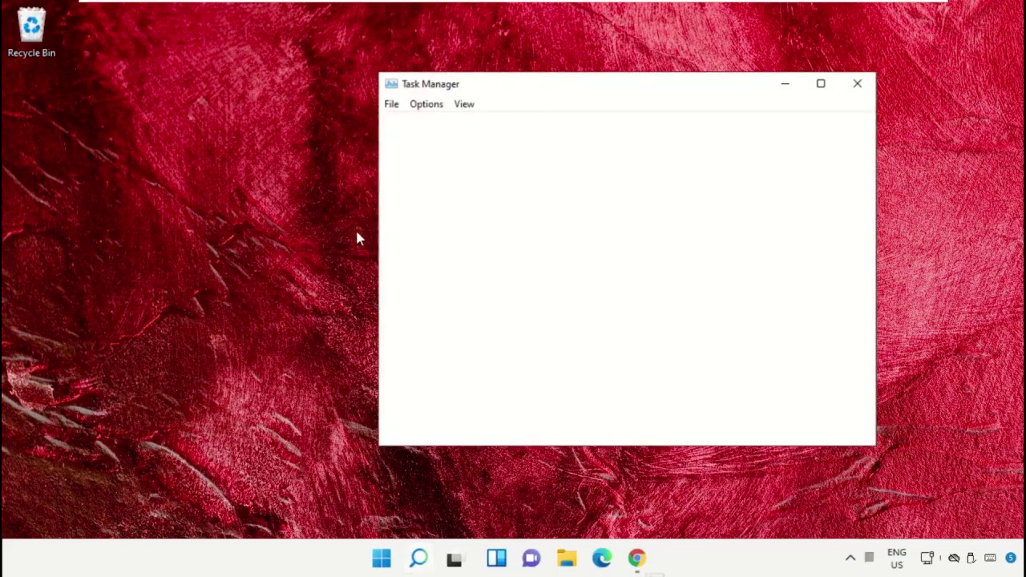
left_click_drag(524, 85, 232, 154)
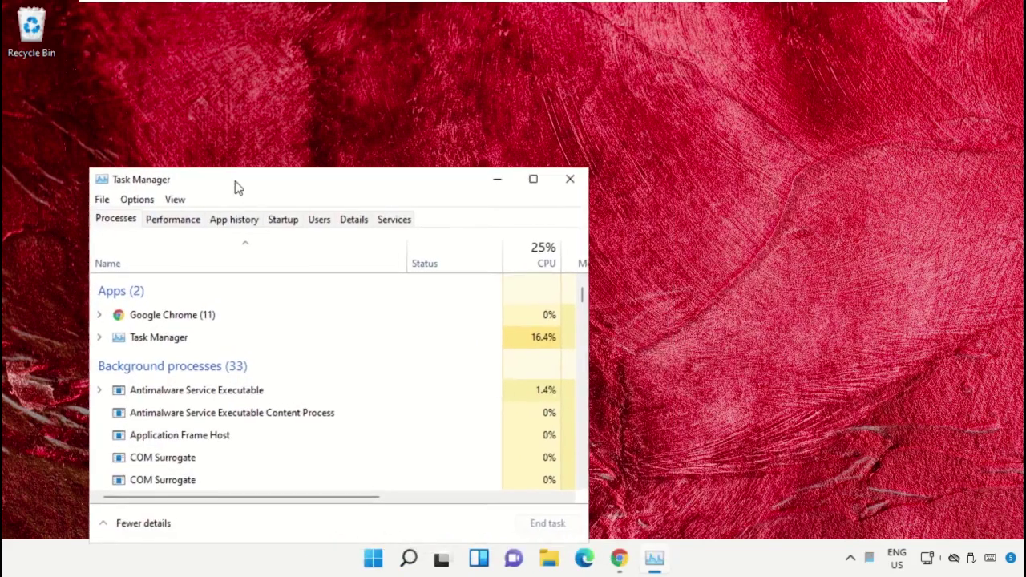
left_click(98, 173)
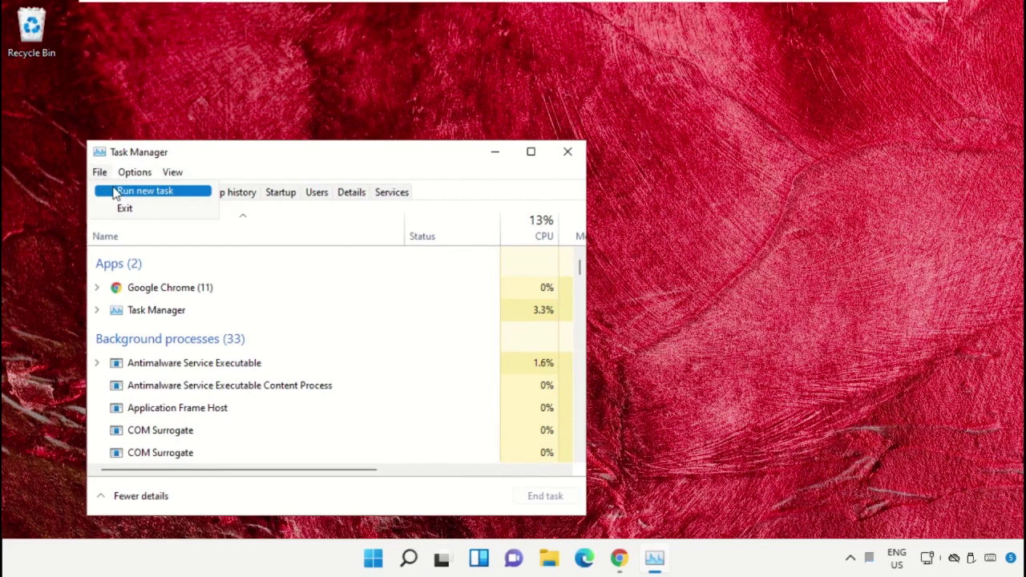
Step: Start a new task and browse to the C:\Windows\System32 folder
left_click(116, 192)
left_click_drag(212, 193, 716, 154)
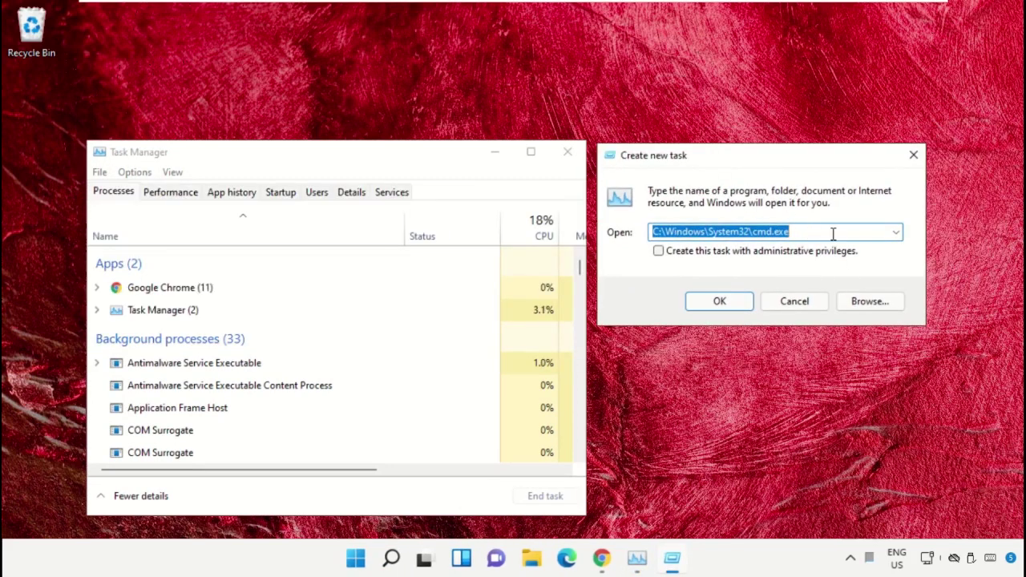
left_click(864, 308)
left_click(710, 305)
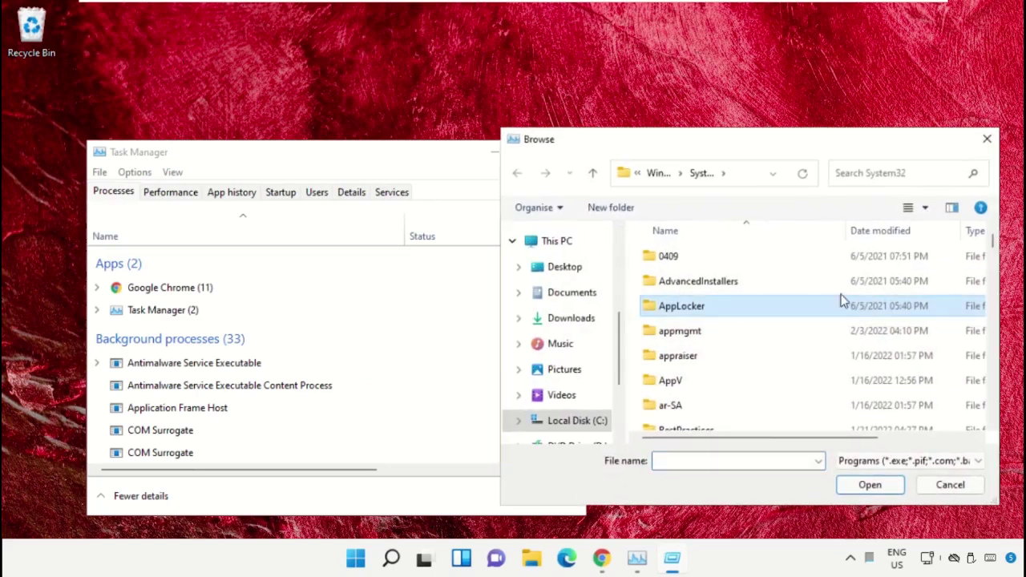
left_click(556, 241)
scroll(721, 336, "down", 3)
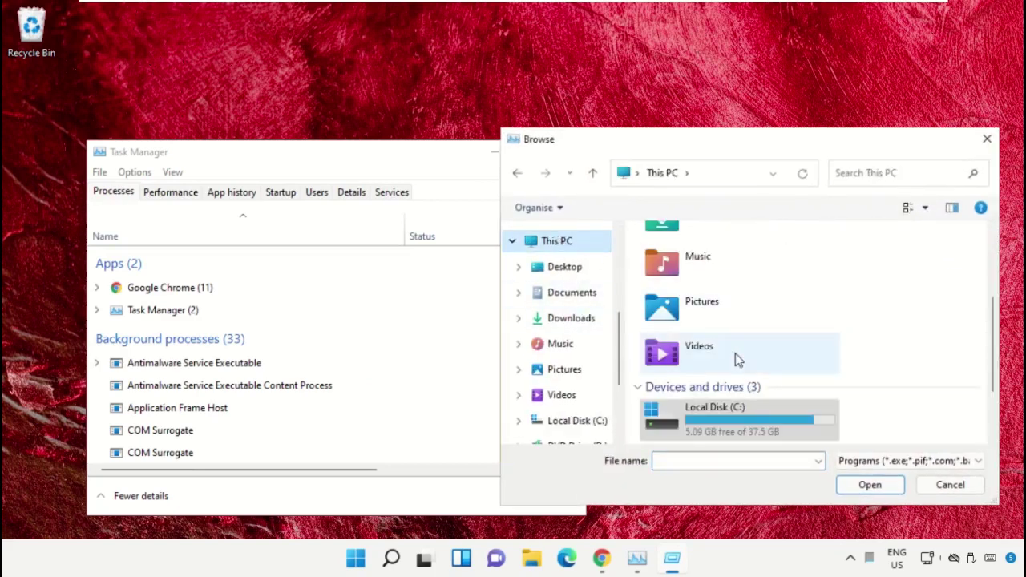
double_click(743, 413)
scroll(729, 344, "down", 2)
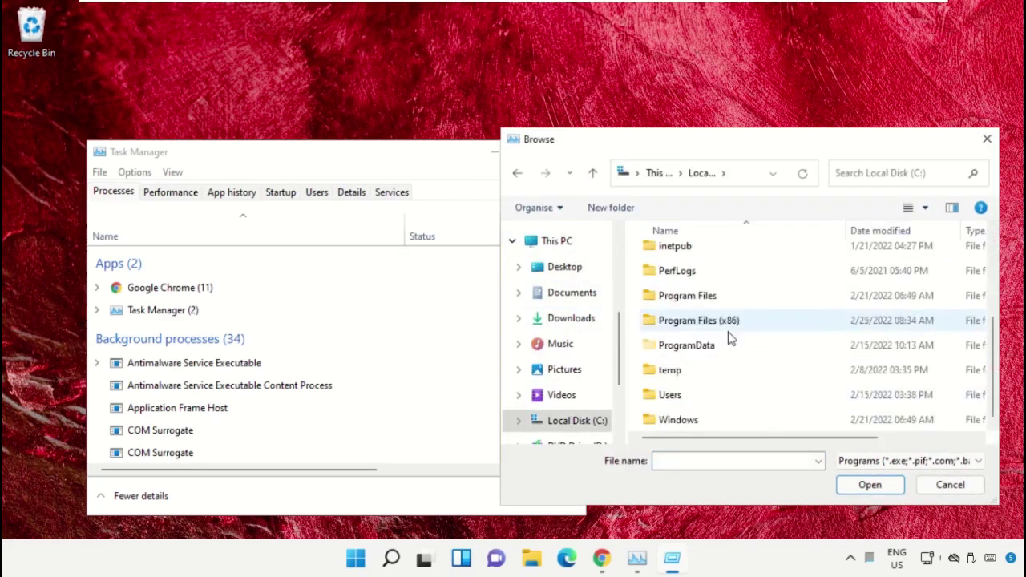
double_click(693, 420)
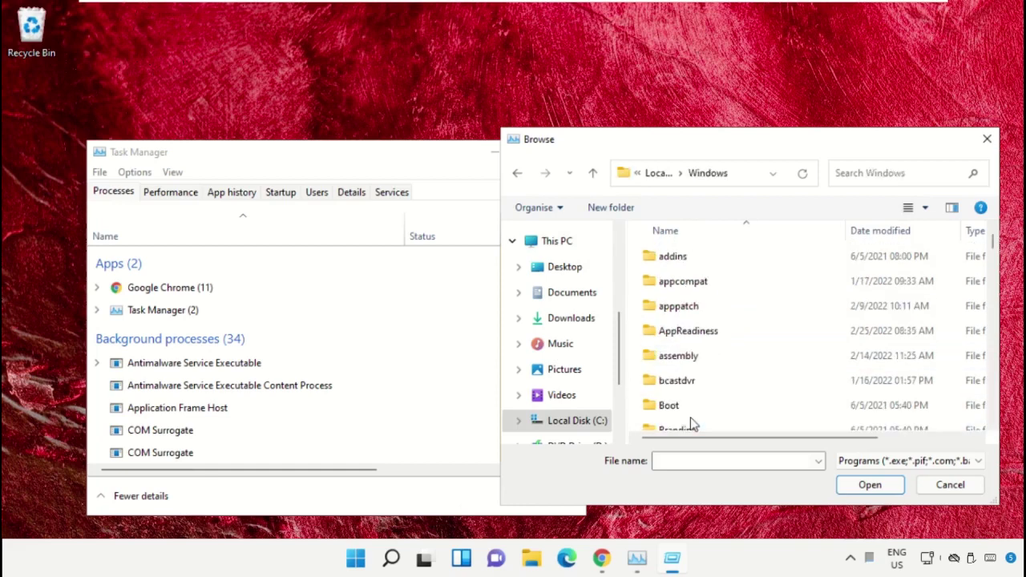
type("sys")
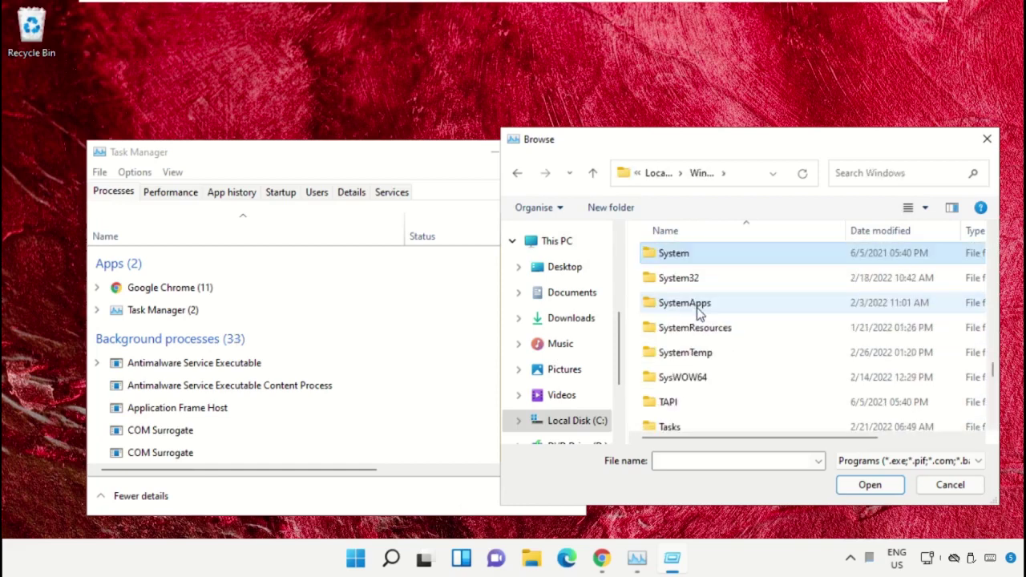
double_click(688, 286)
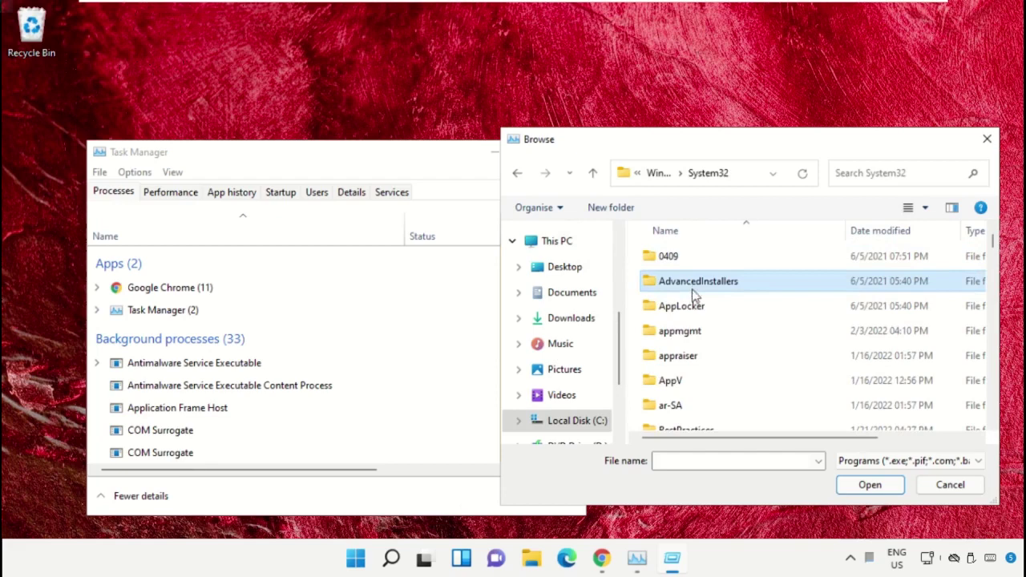
Step: Choose cmd.exe and run it as a new task with administrative privileges
scroll(694, 295, "down", 5)
left_click(706, 320)
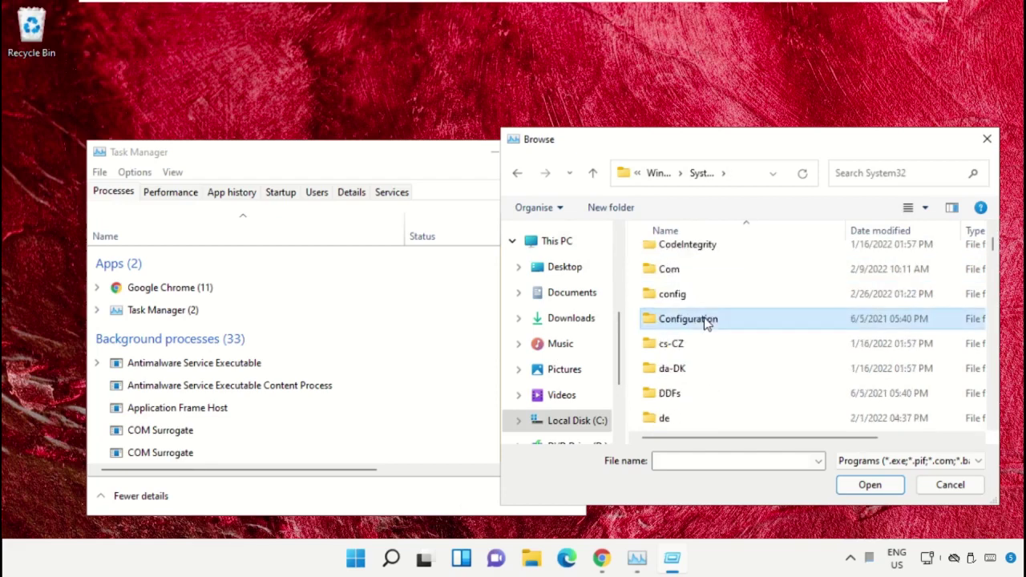
key("Down")
key("Down")
key("Down")
key("Down")
key("Down")
key("Down")
key("Down")
key("Down")
key("Down")
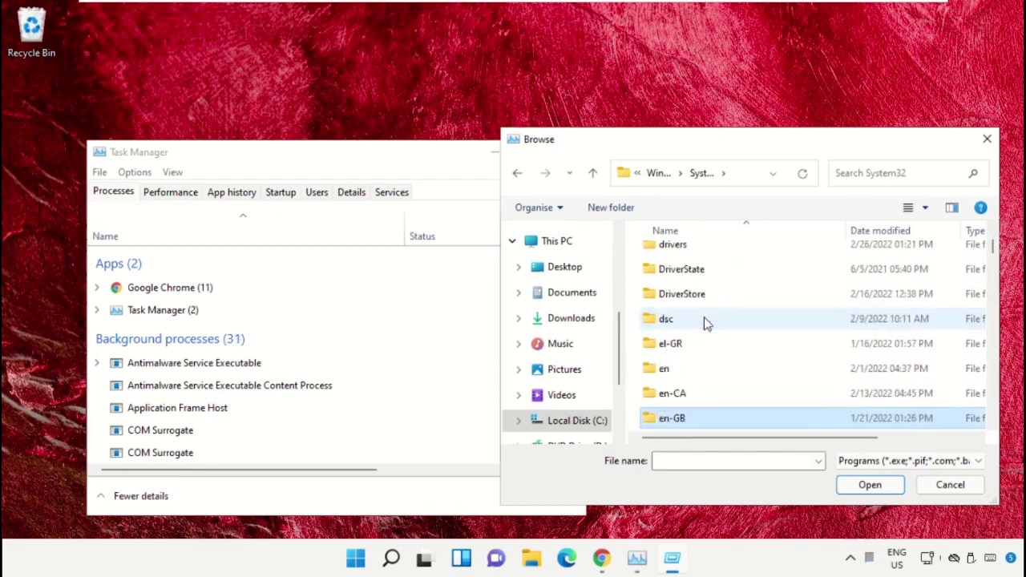
key("Down")
key("Down")
key("Down")
key("Down")
key("Down")
key("Down")
key("Down")
key("Down")
key("Down")
key("Down")
key("Down")
key("Down")
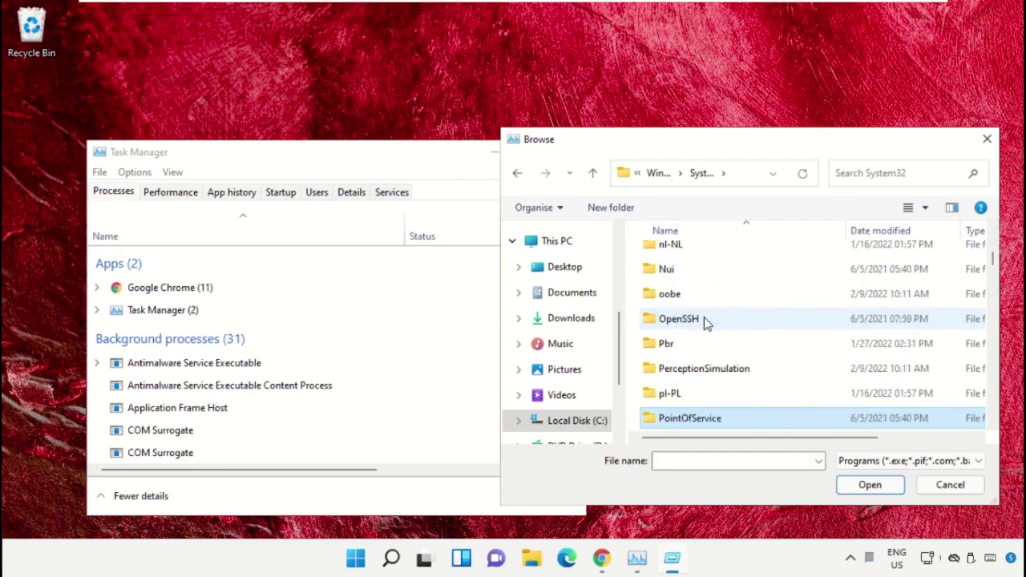
key("Down")
key("Down")
key("Down")
key("Down")
key("Down")
key("Down")
type("cmd")
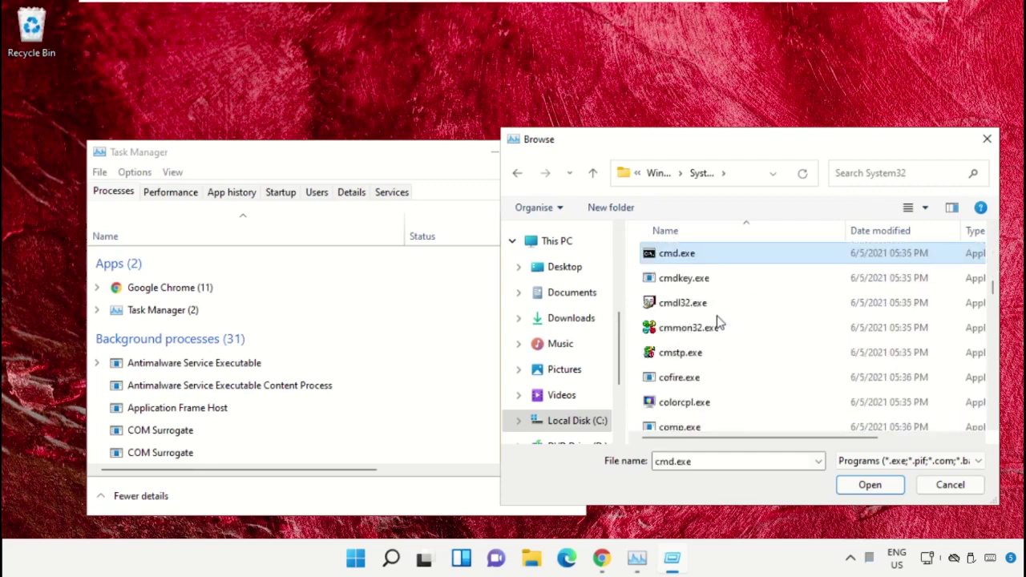
left_click(852, 485)
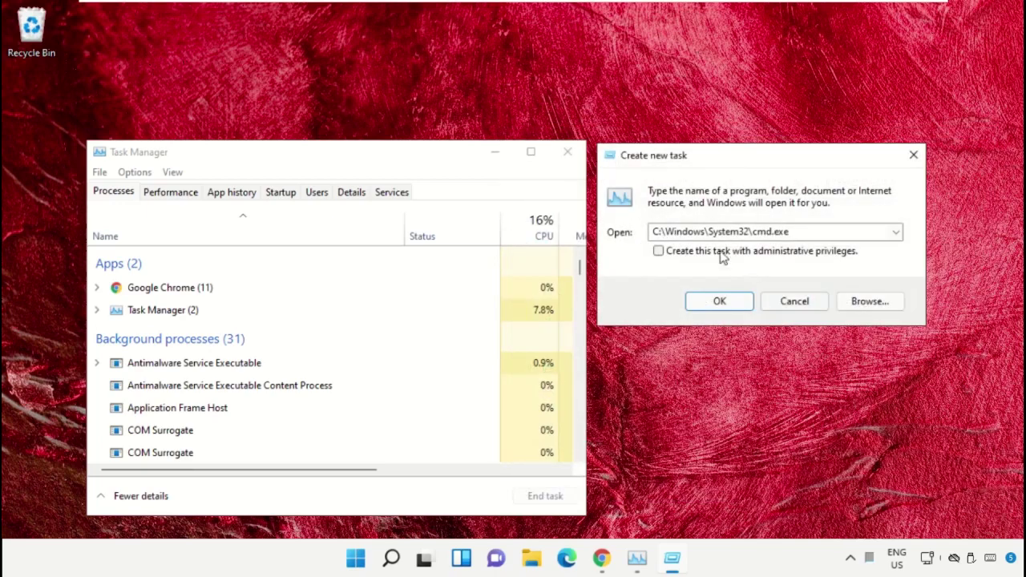
left_click(659, 253)
Step: Minimize Task Manager, then shrink and centre the administrator Command Prompt window
left_click(732, 303)
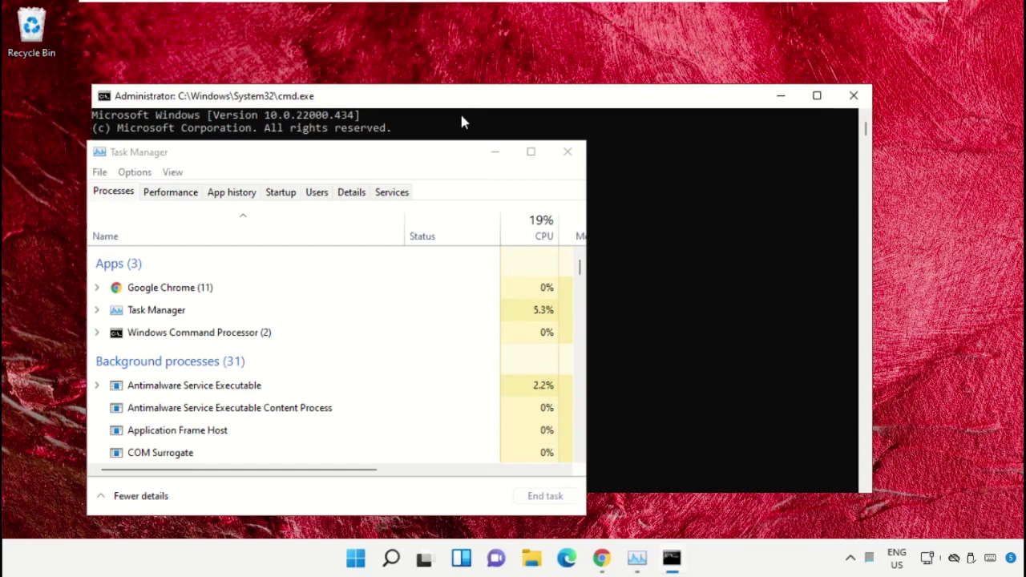
left_click(499, 154)
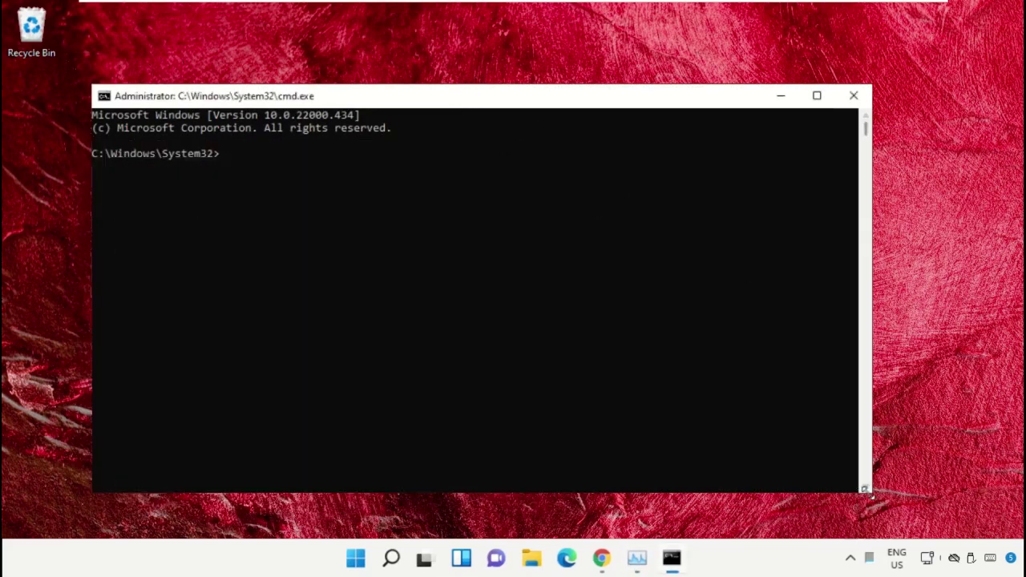
mouse_move(862, 497)
left_mouse_down()
mouse_move(637, 396)
mouse_move(699, 402)
left_mouse_up()
left_click_drag(399, 104, 504, 214)
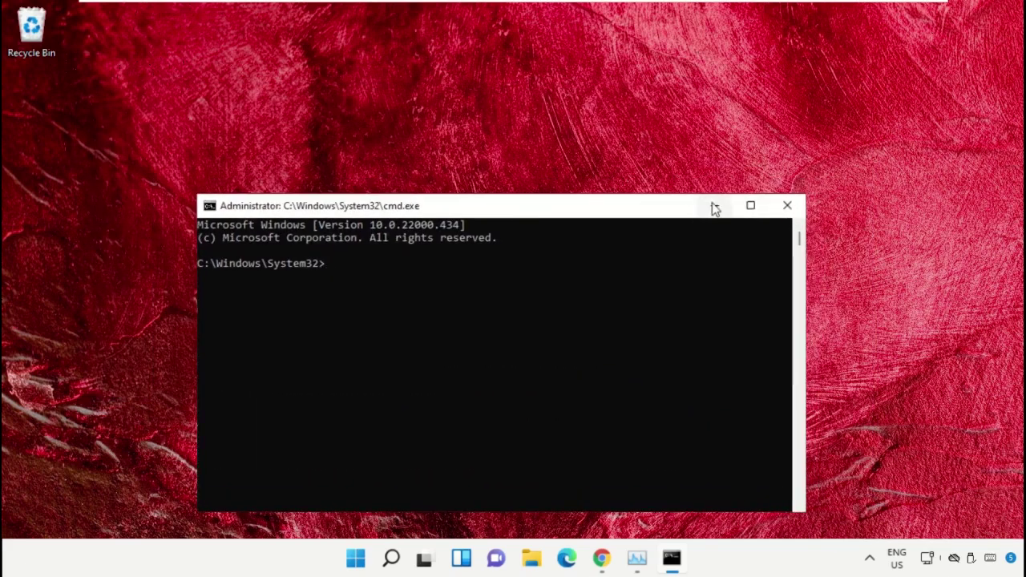
Step: In Chrome, search 'hows' and open the hows.tech Important Windows Commands article
left_click(603, 561)
left_click(347, 296)
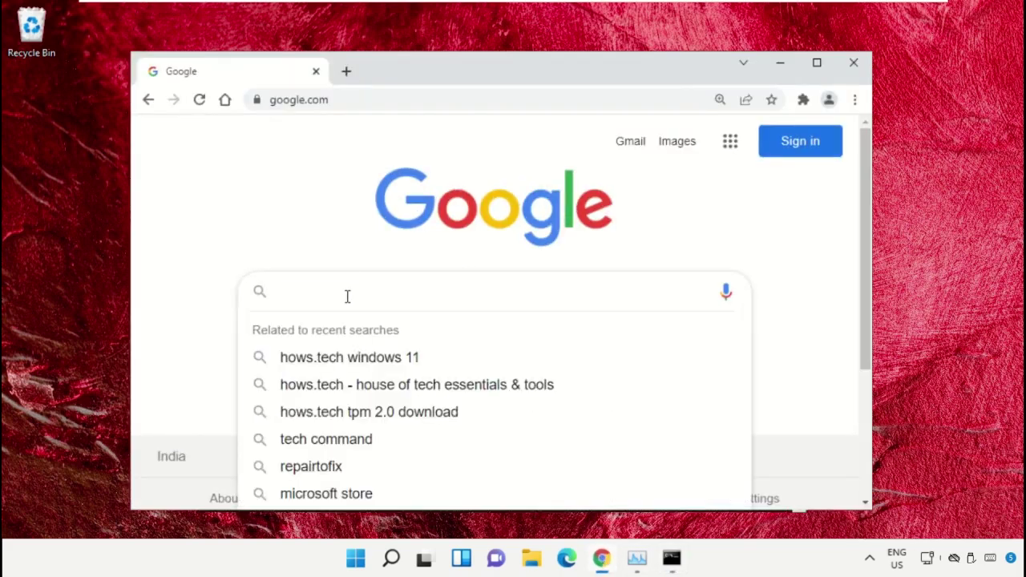
type("hows")
key("Down")
key("Return")
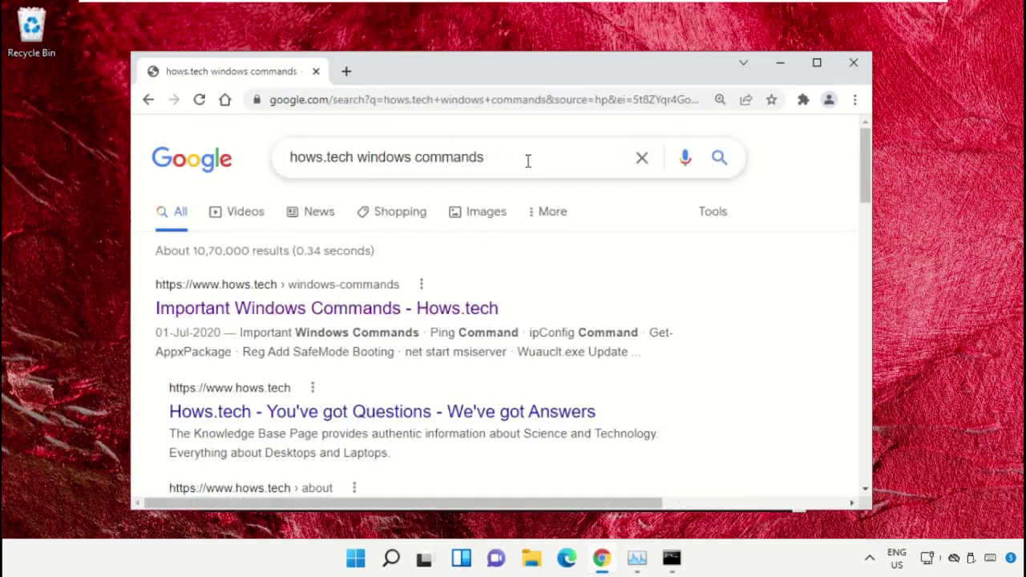
left_click(385, 314)
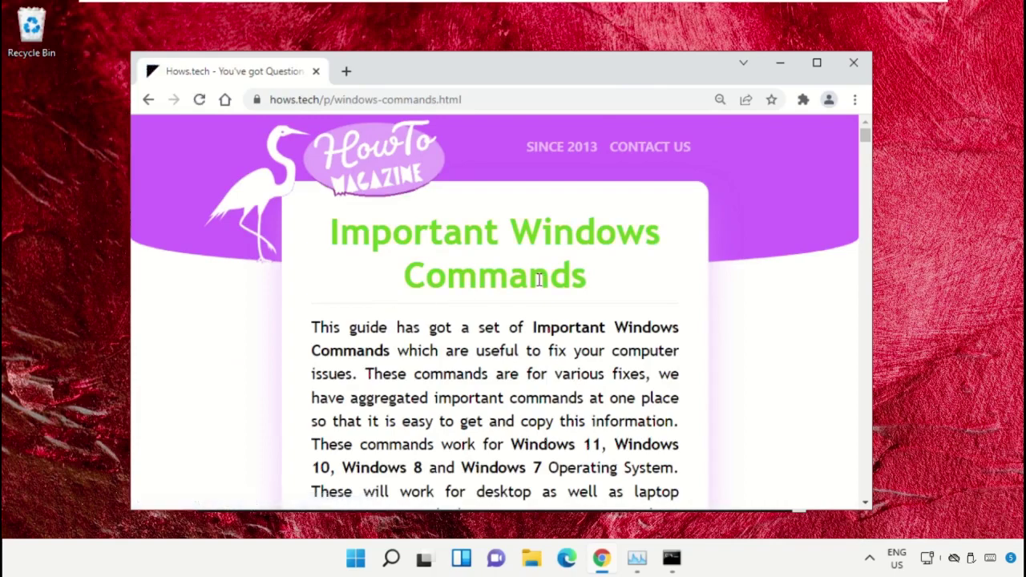
Step: Scroll the article down to the SFC section showing Commands 11–13
scroll(641, 288, "down", 2)
scroll(641, 288, "down", 4)
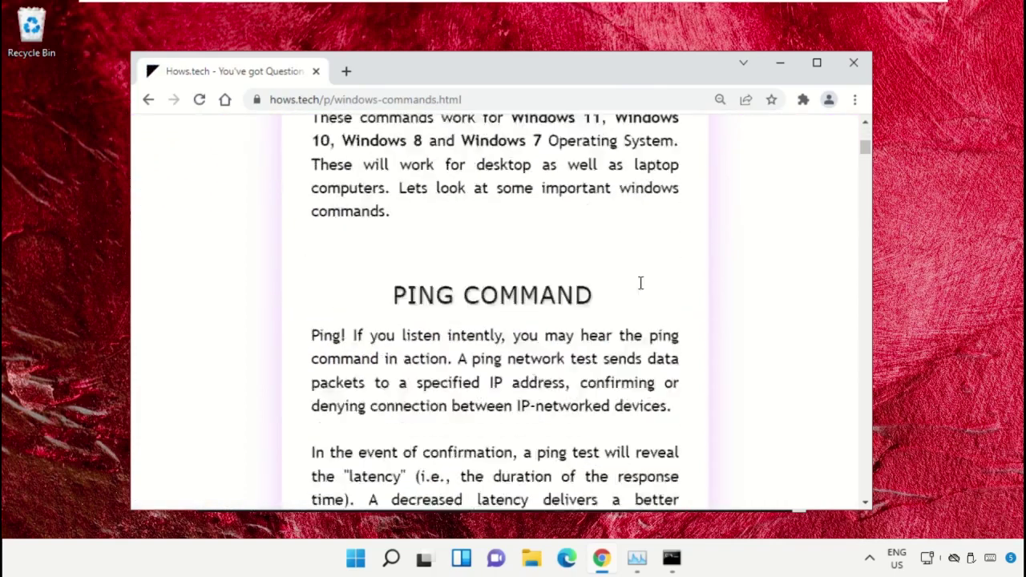
scroll(642, 288, "down", 4)
scroll(642, 288, "down", 5)
scroll(641, 289, "down", 3)
scroll(642, 289, "down", 3)
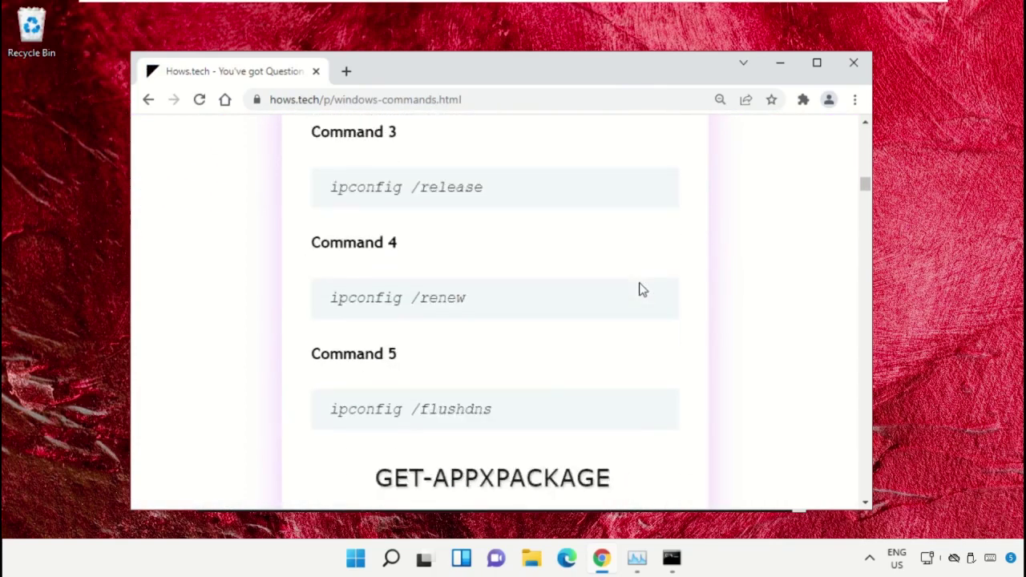
scroll(641, 289, "down", 3)
scroll(642, 288, "down", 5)
scroll(641, 289, "down", 5)
scroll(632, 303, "down", 5)
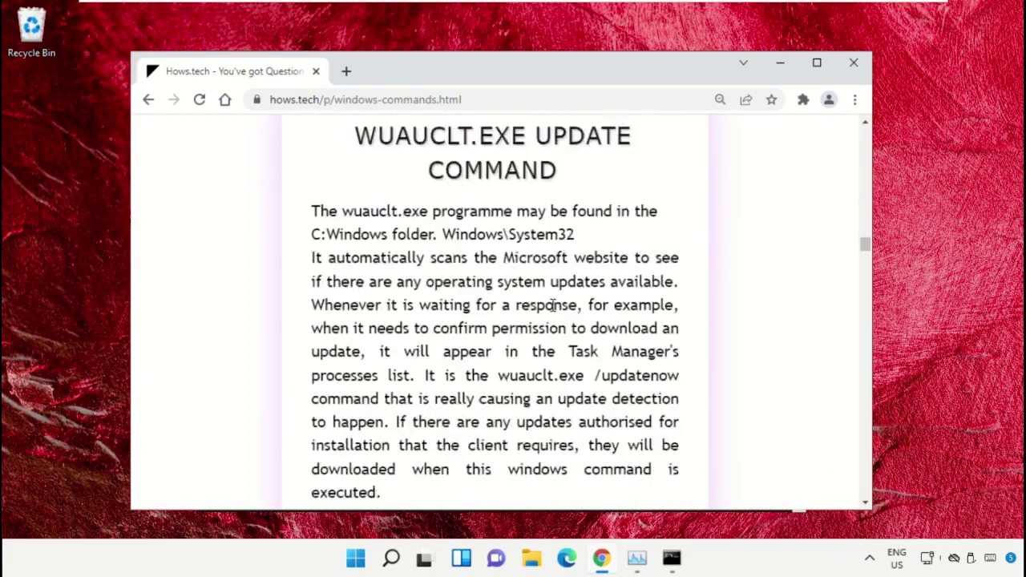
scroll(528, 307, "down", 5)
scroll(528, 305, "down", 1)
scroll(527, 306, "down", 4)
scroll(528, 306, "down", 1)
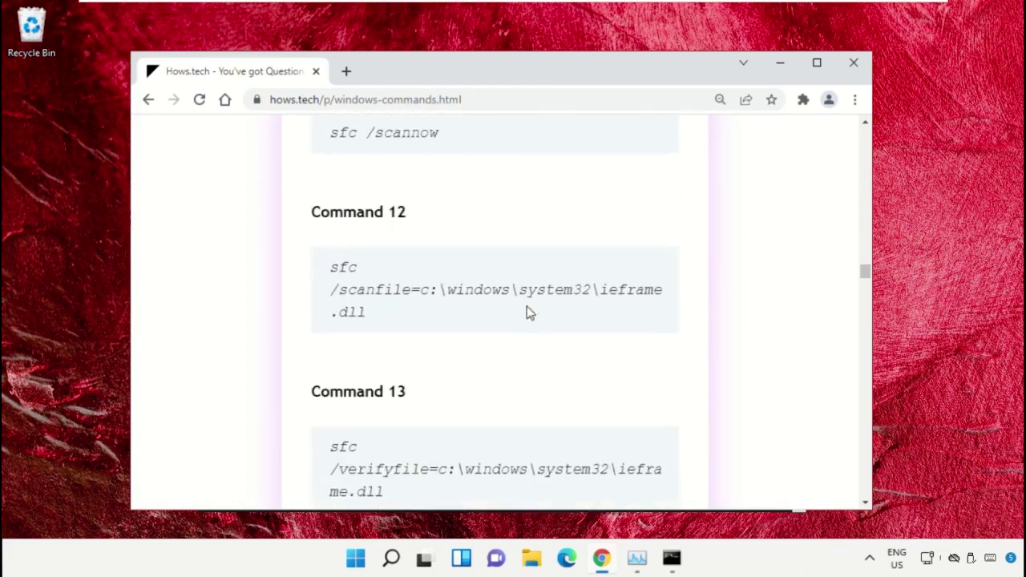
scroll(529, 312, "down", 1)
scroll(529, 312, "down", 1)
scroll(529, 312, "down", 1)
scroll(529, 312, "up", 1)
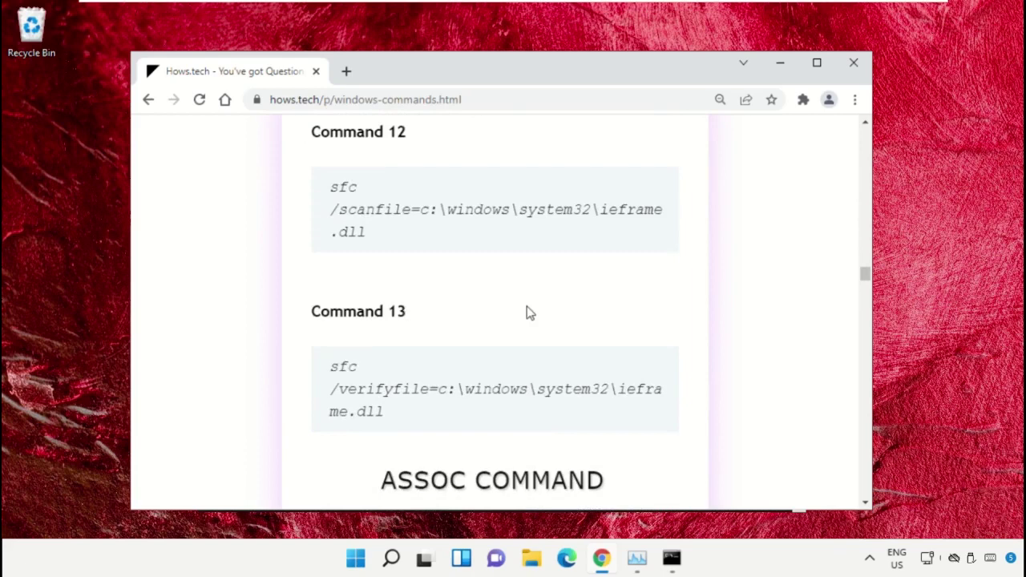
scroll(529, 312, "up", 1)
scroll(529, 312, "up", 1)
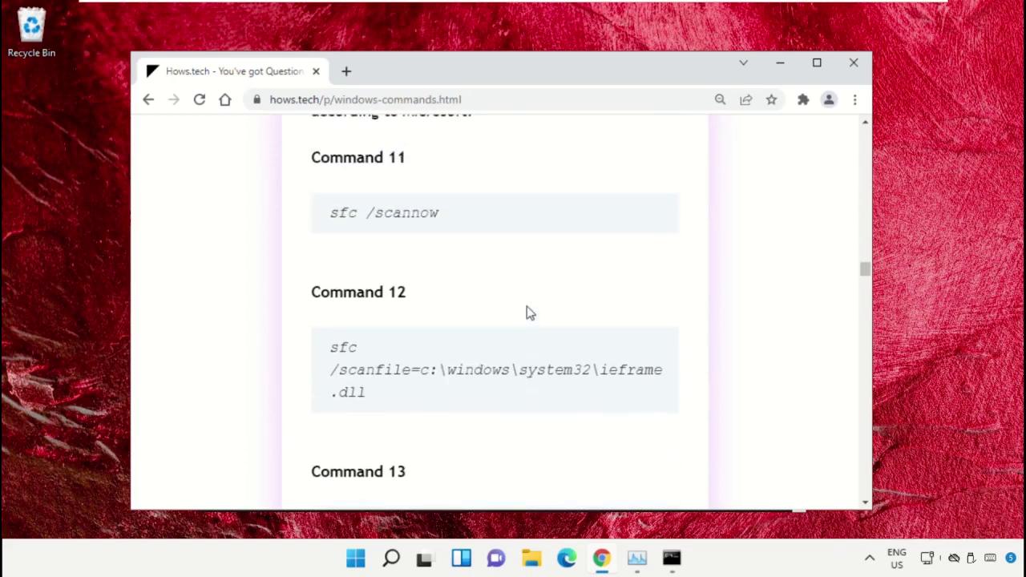
Step: Arrange the Command Prompt and web page windows side by side
left_click(671, 561)
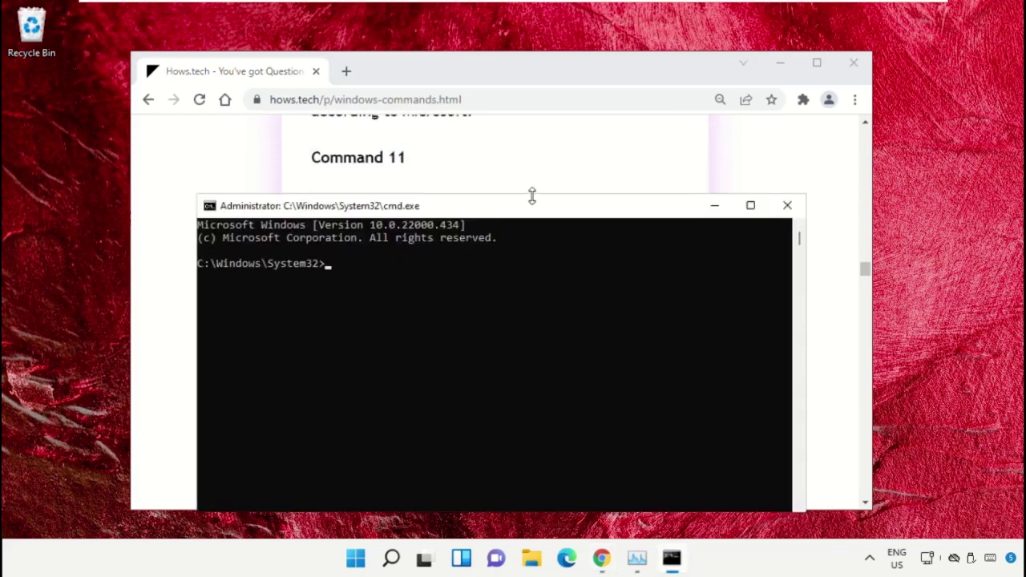
left_click_drag(527, 210, 653, 234)
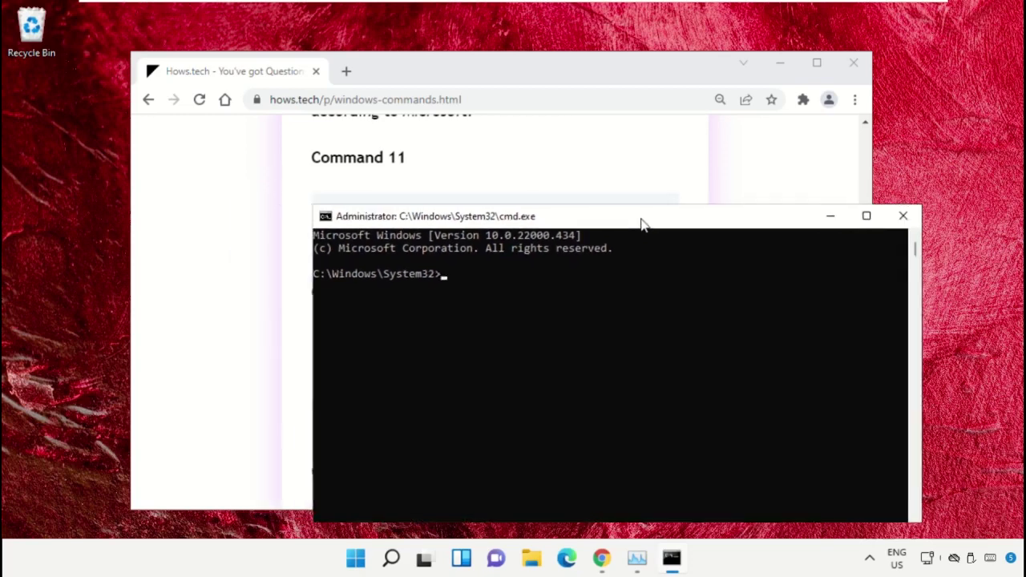
left_click_drag(510, 64, 438, 86)
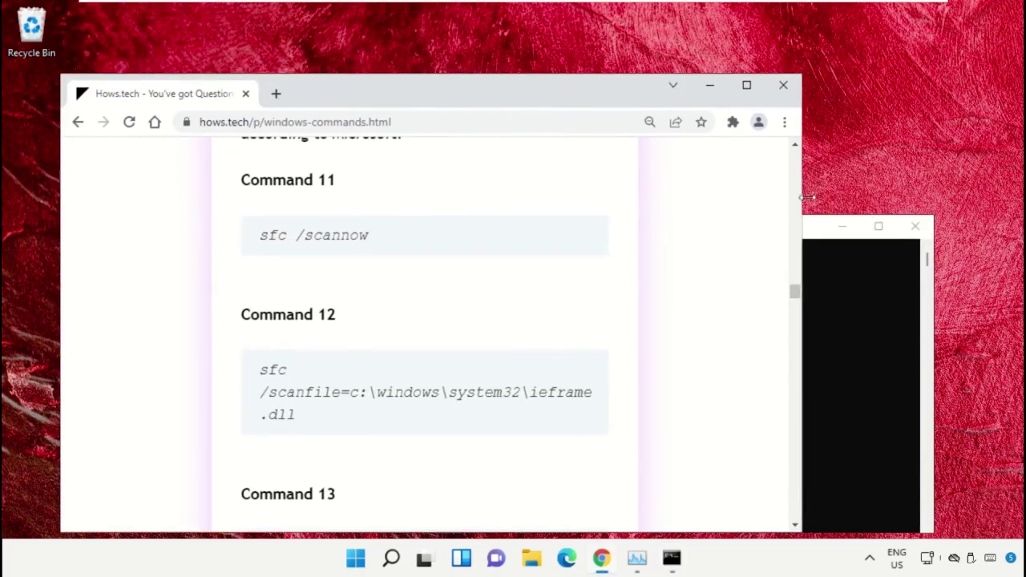
left_click(811, 234)
left_click_drag(667, 232, 780, 151)
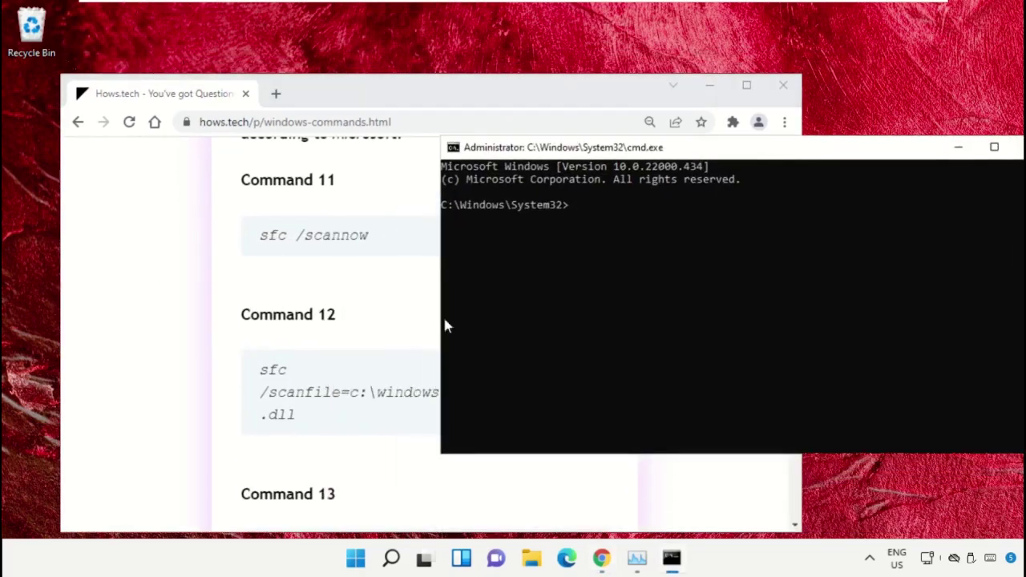
Step: Copy Command 12 and run the sfc scanfile check on ieframe.dll
triple_click(294, 402)
left_click(356, 393)
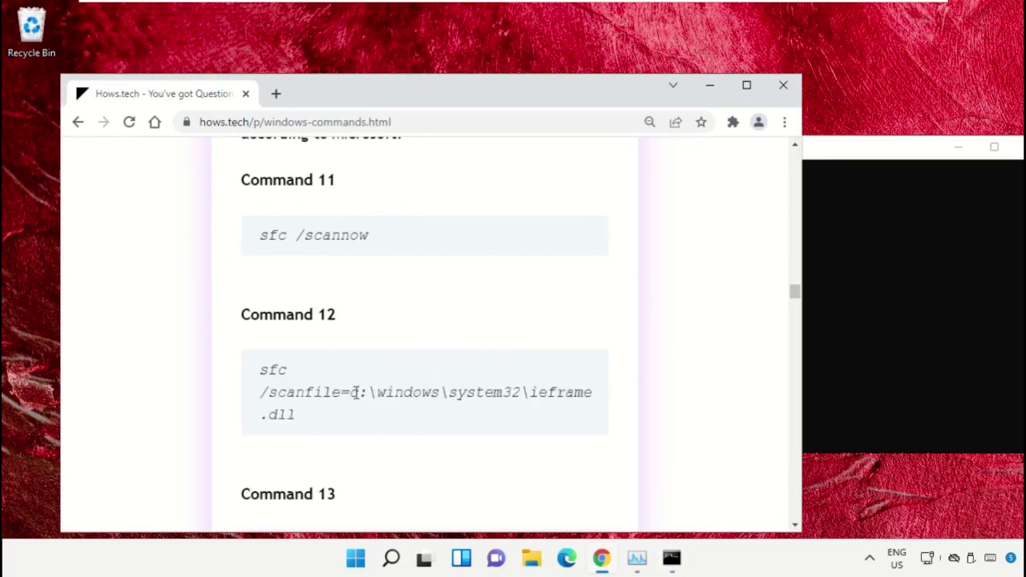
triple_click(335, 399)
right_click(336, 398)
left_click(414, 274)
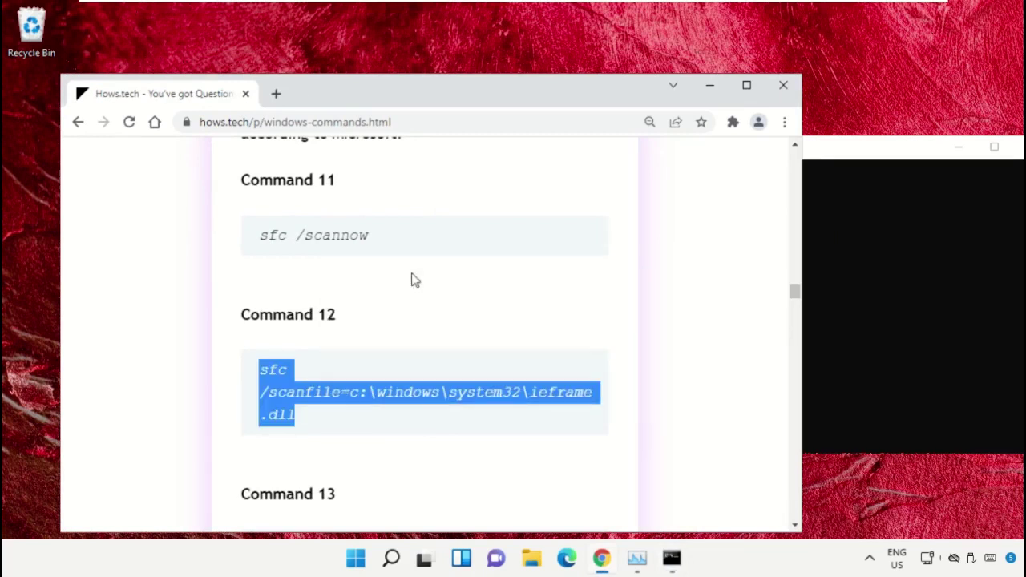
left_click(856, 205)
left_click_drag(827, 152, 784, 153)
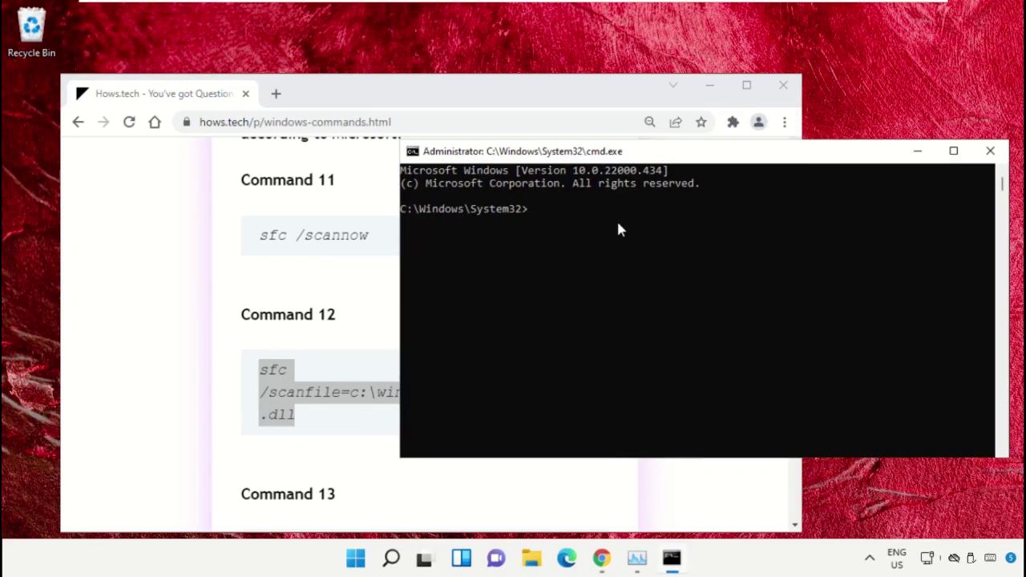
right_click(645, 228)
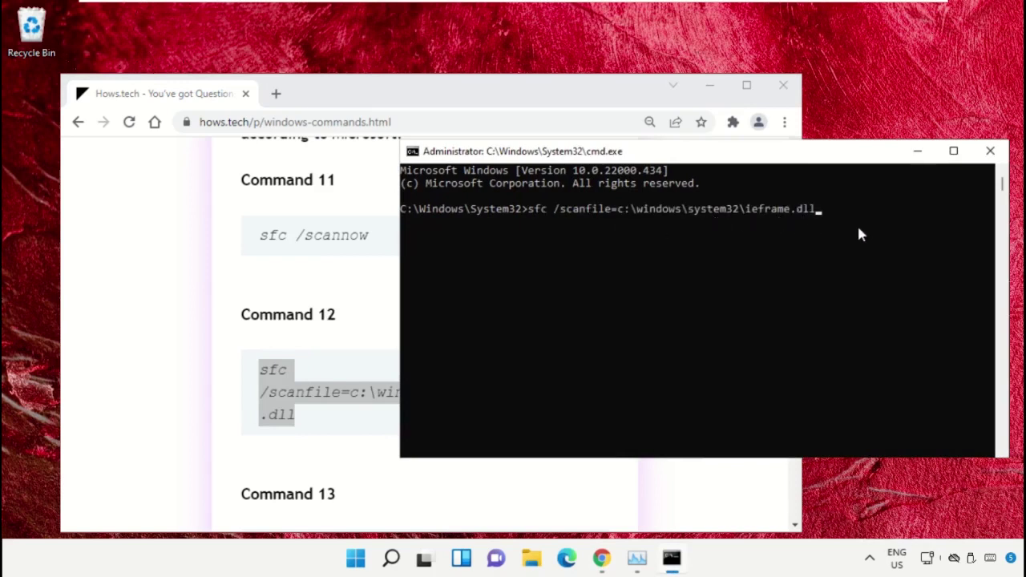
key("Return")
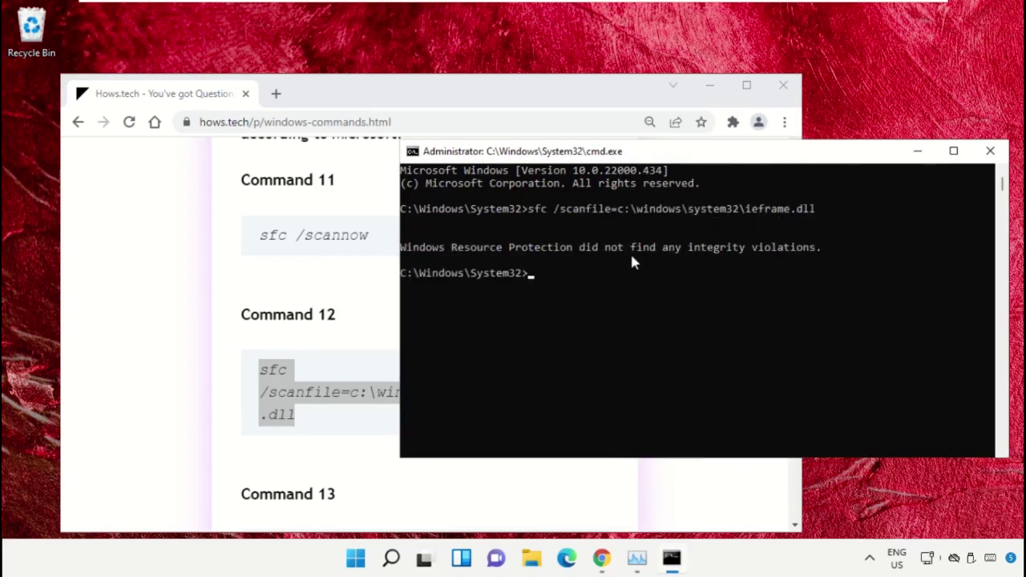
left_click(341, 260)
Step: Copy Command 13 and run the sfc verifyfile check on ieframe.dll
scroll(368, 325, "down", 1)
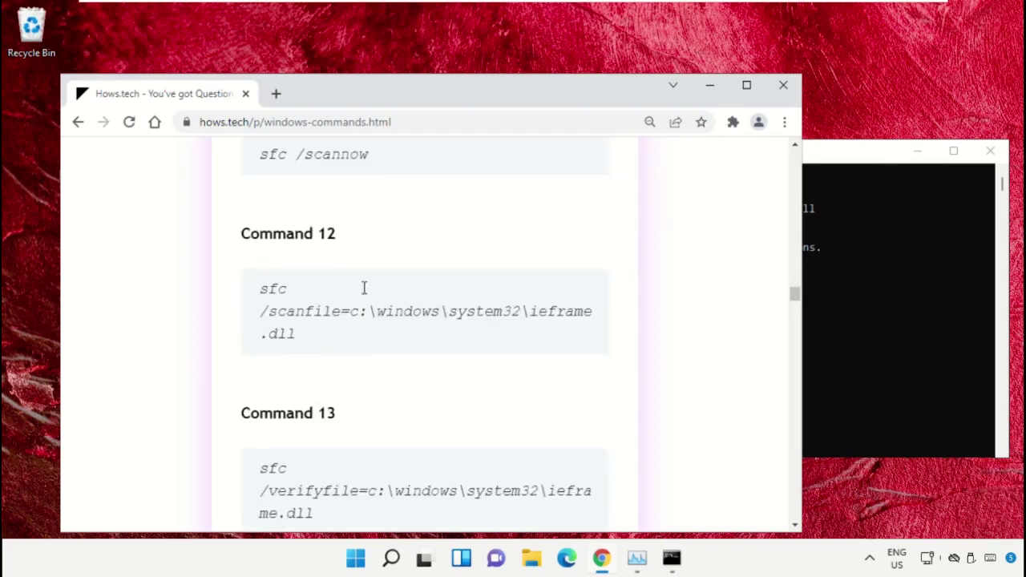
scroll(364, 288, "down", 2)
triple_click(347, 329)
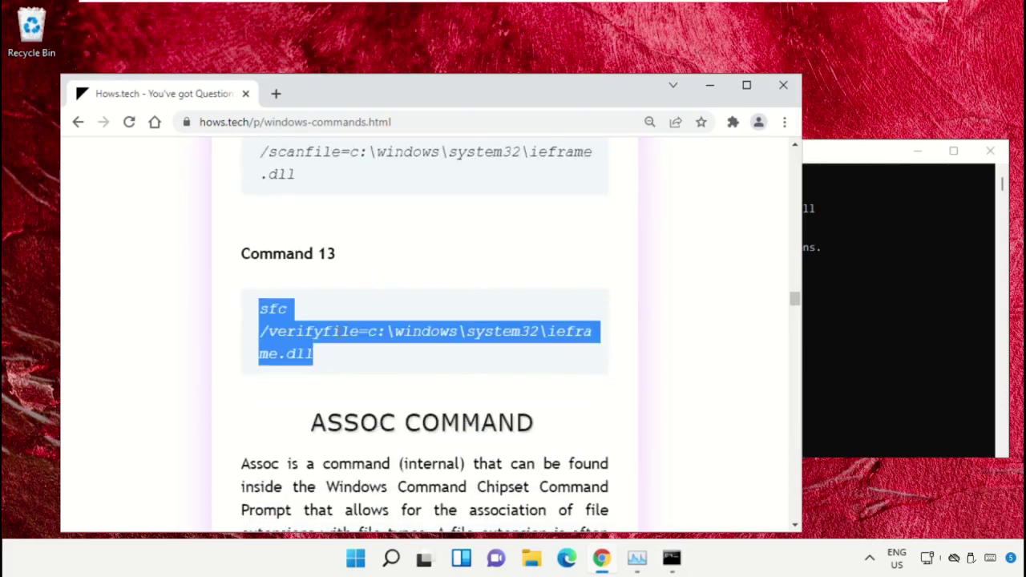
right_click(339, 333)
left_click(407, 351)
left_click(934, 295)
key("ctrl+v")
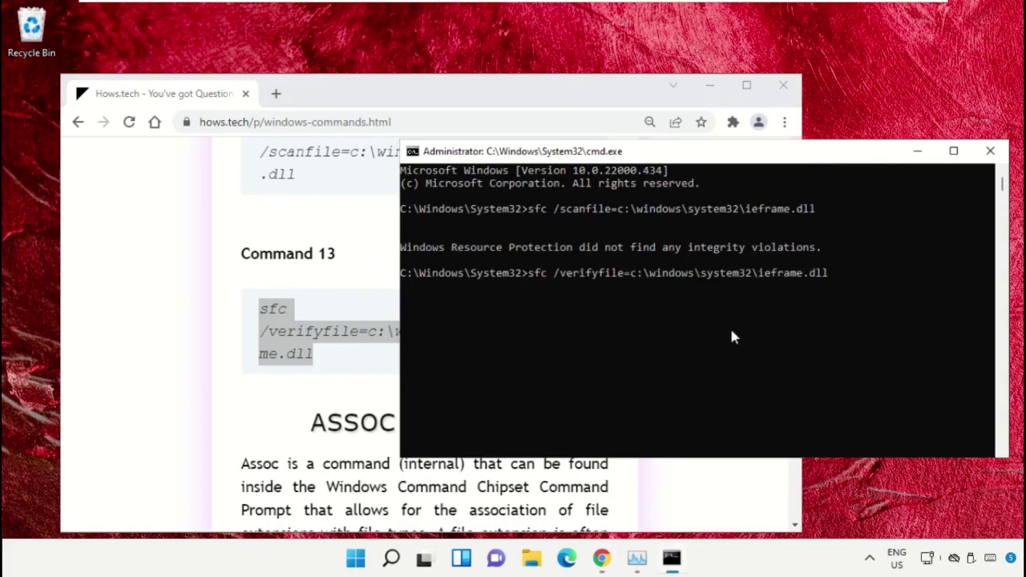
key("Return")
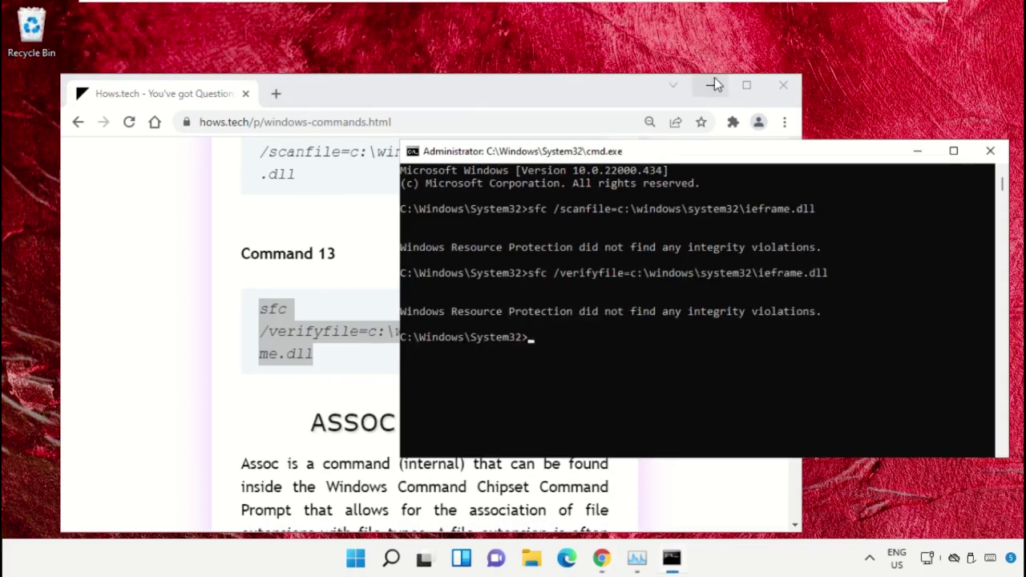
Step: Minimize Chrome and close the console with the exit command
left_click(709, 90)
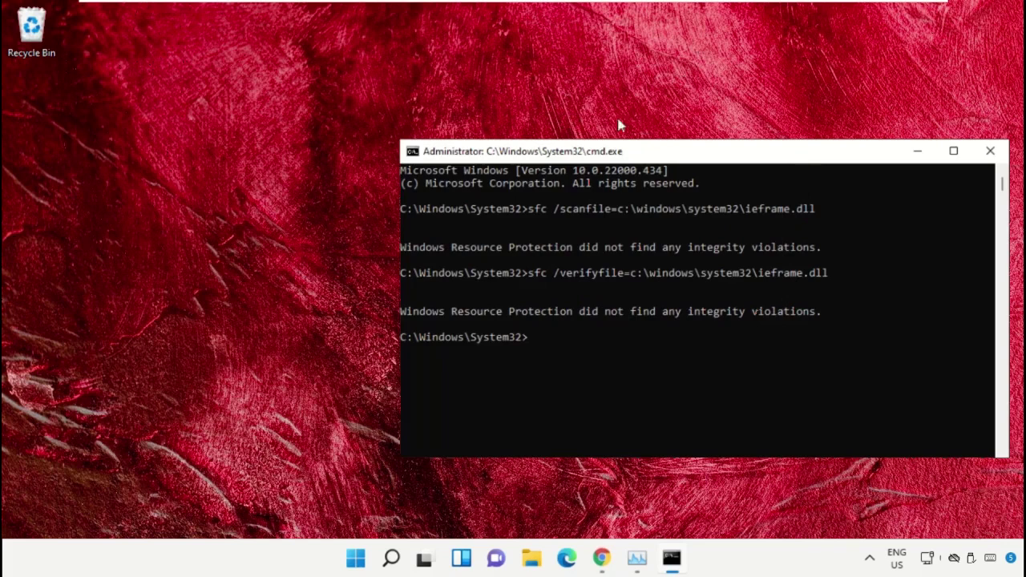
type("exi")
type("t")
key("Return")
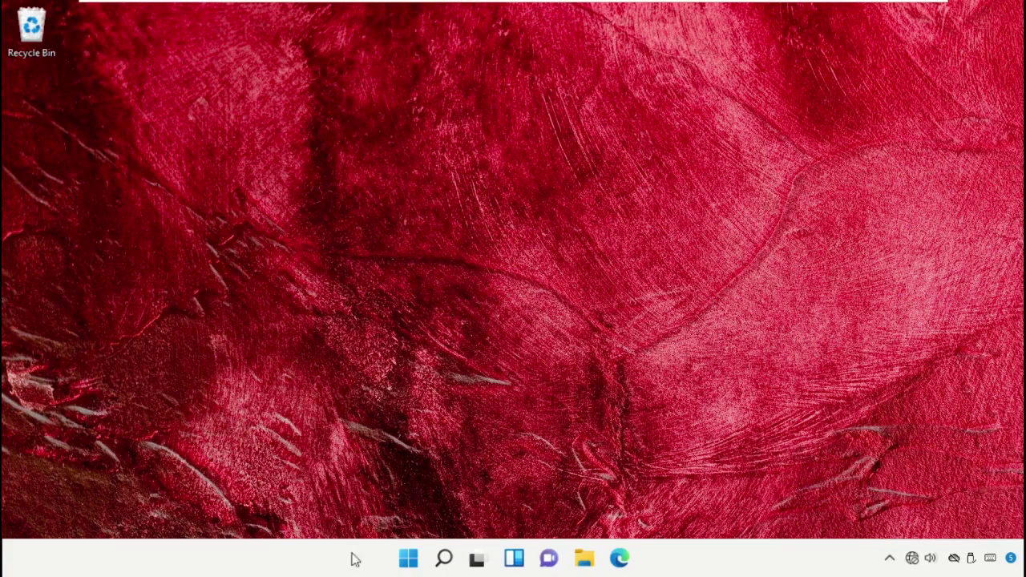
Step: Search 'Cmd' and open Command Prompt as administrator, approving the prompt
left_click(443, 558)
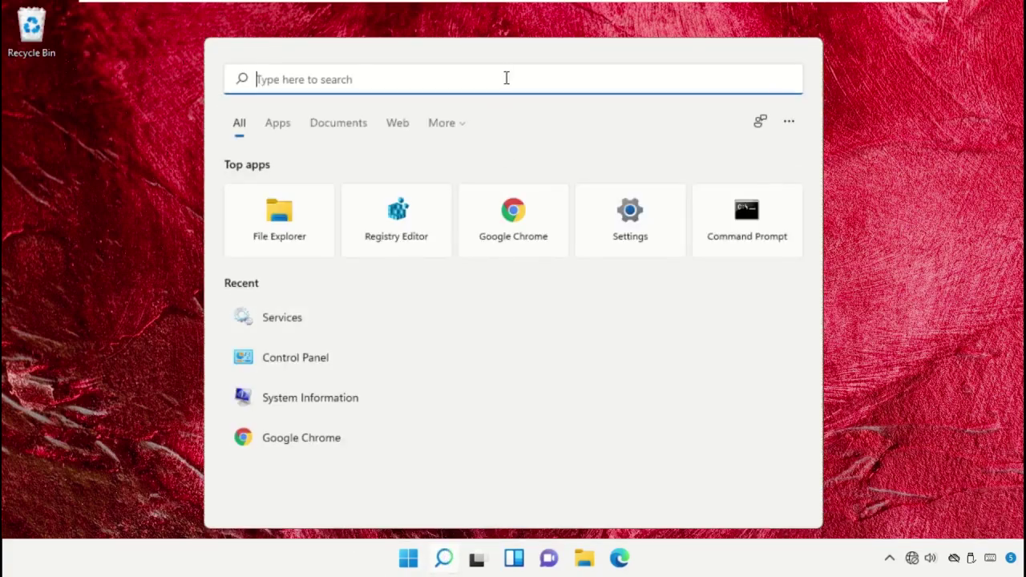
type("Cmd")
right_click(374, 222)
left_click(431, 239)
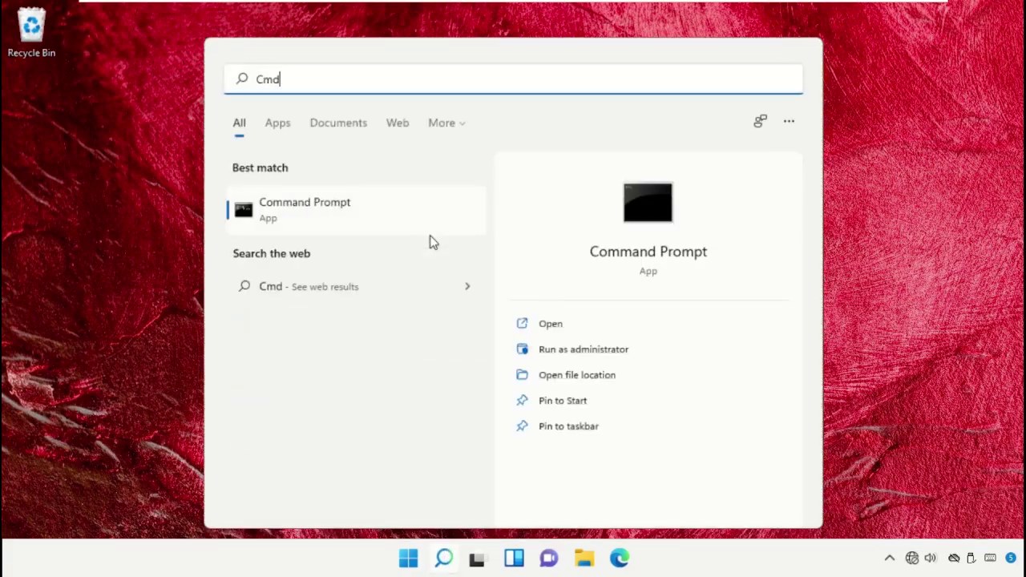
left_click(428, 393)
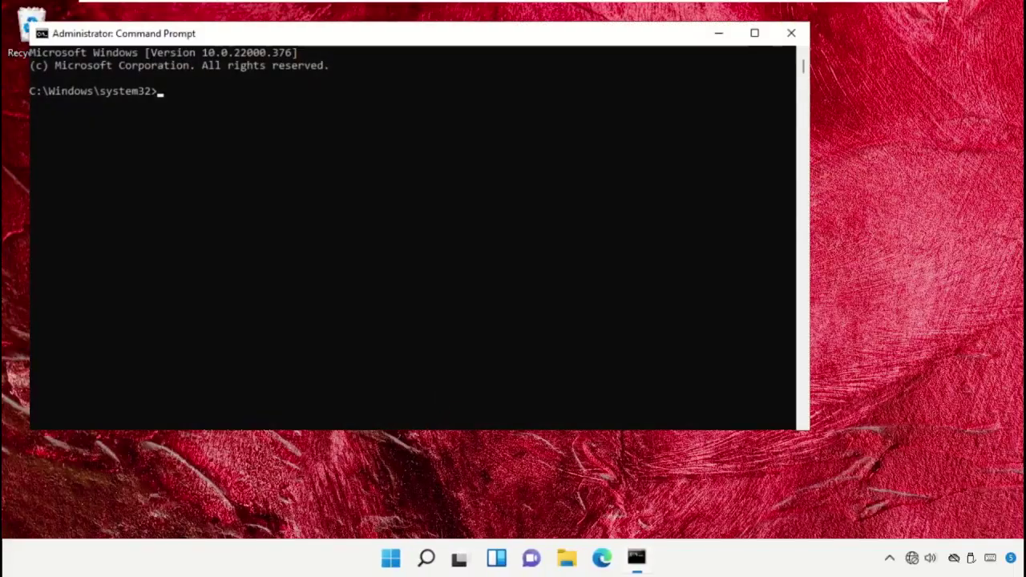
left_click_drag(473, 40, 573, 52)
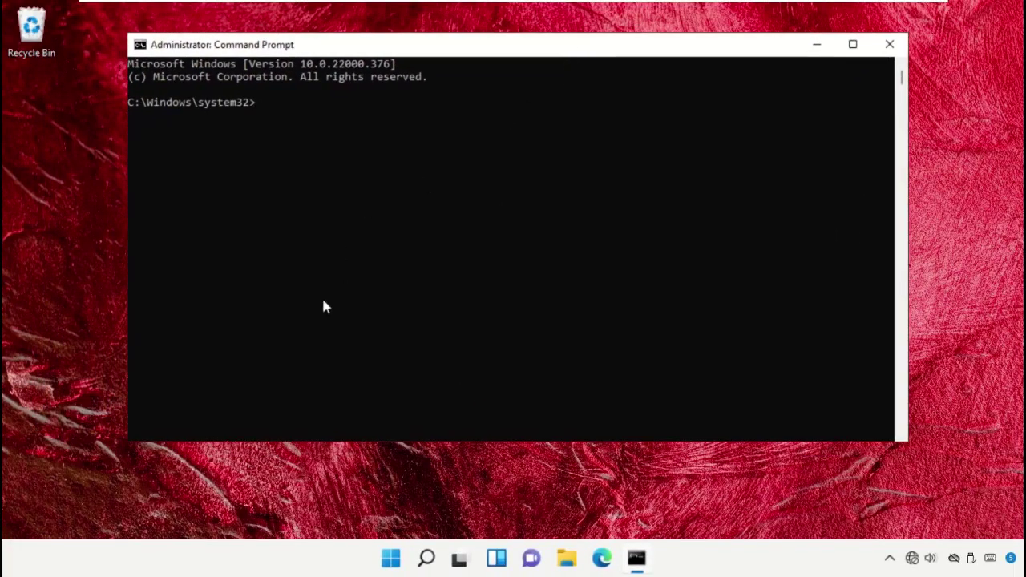
Step: Ping 127.1.1.1, then close the Command Prompt window
type("ping 127.1.1.1")
key("Return")
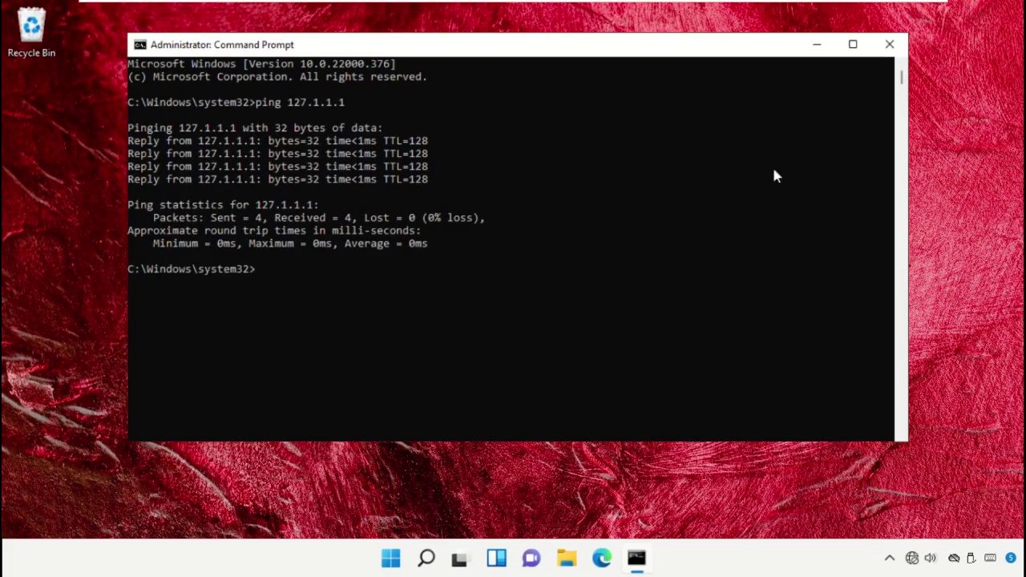
left_click(889, 45)
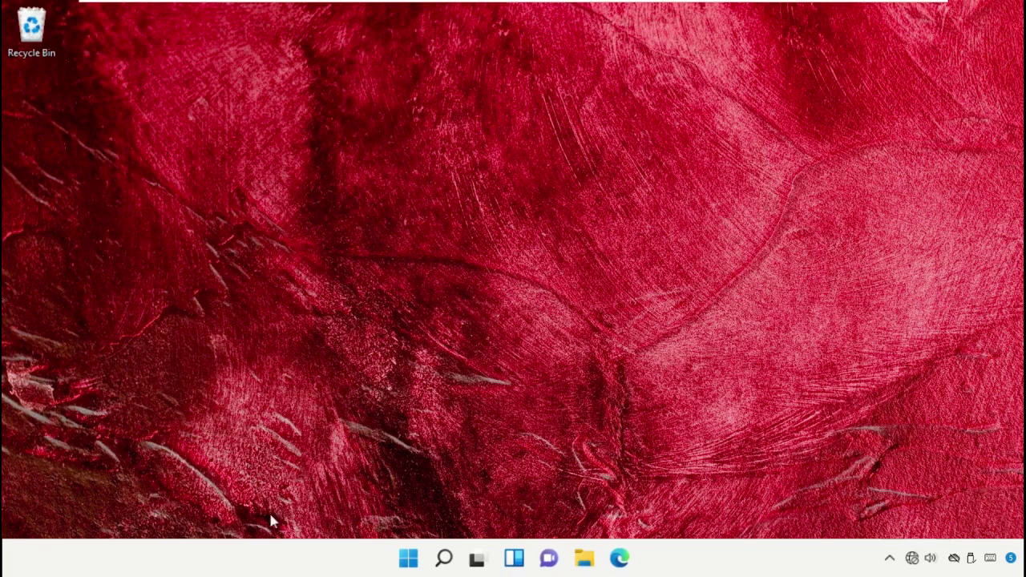
Step: Search 'Internet Options' and open Internet Properties, centred on screen
left_click(444, 559)
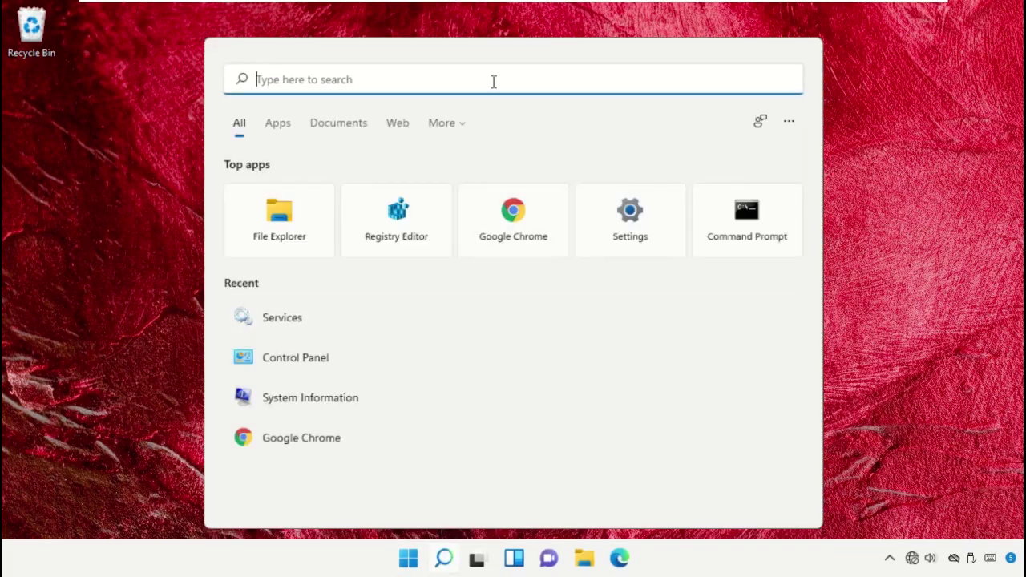
type("Internet Options")
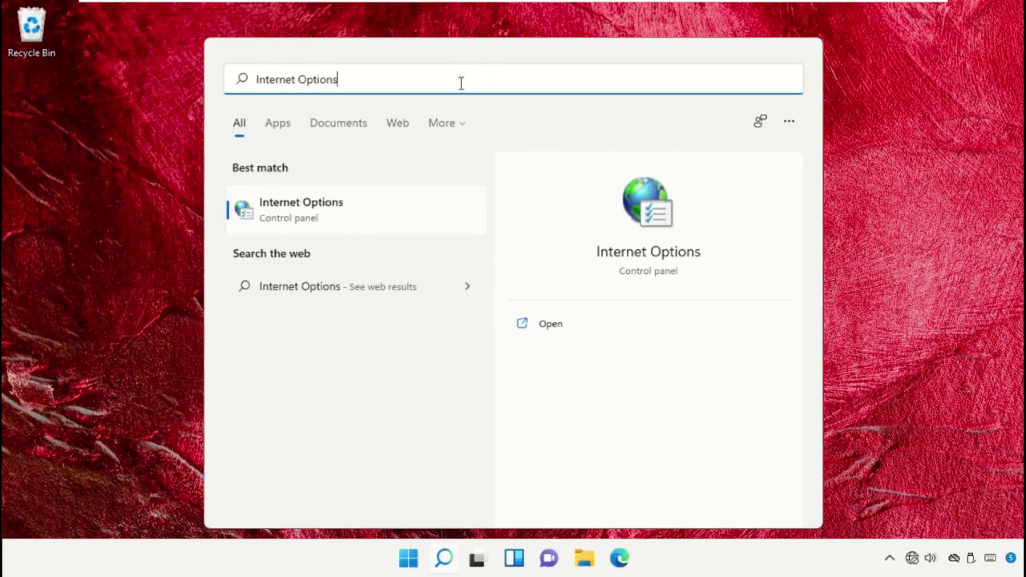
left_click(343, 204)
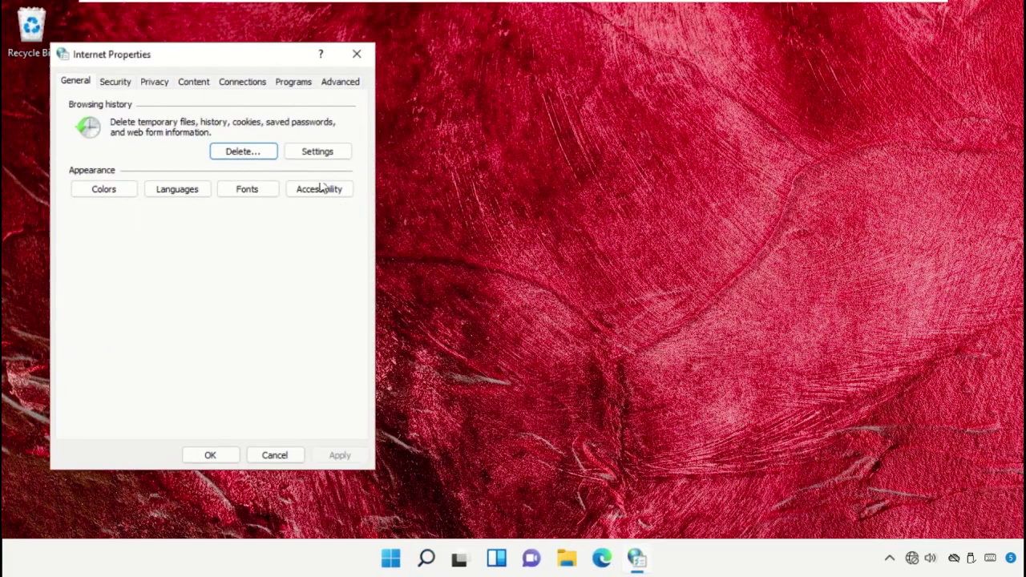
left_click_drag(281, 54, 552, 34)
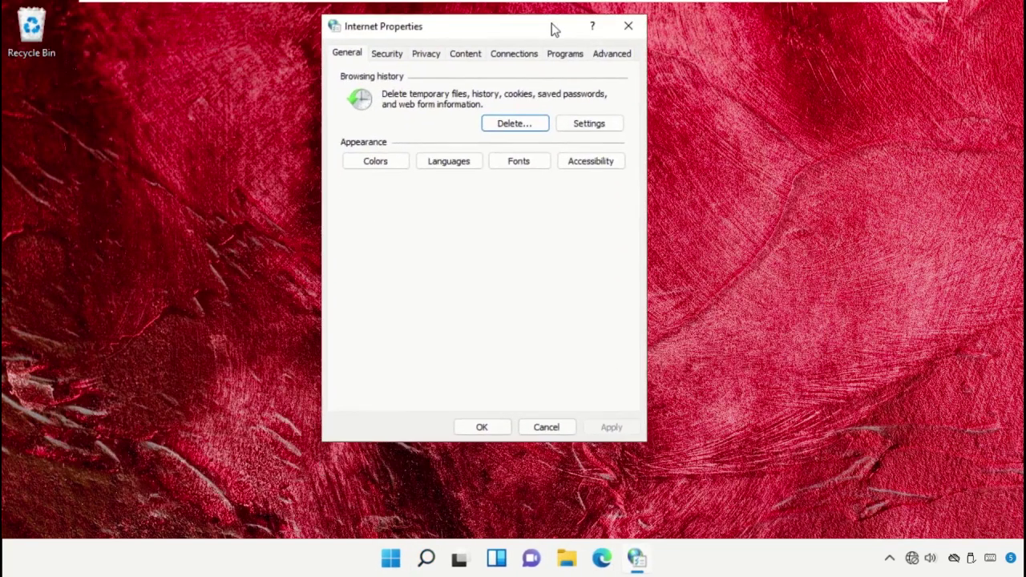
Step: On the Advanced tab, restore advanced settings, apply, and close with OK
left_click(609, 64)
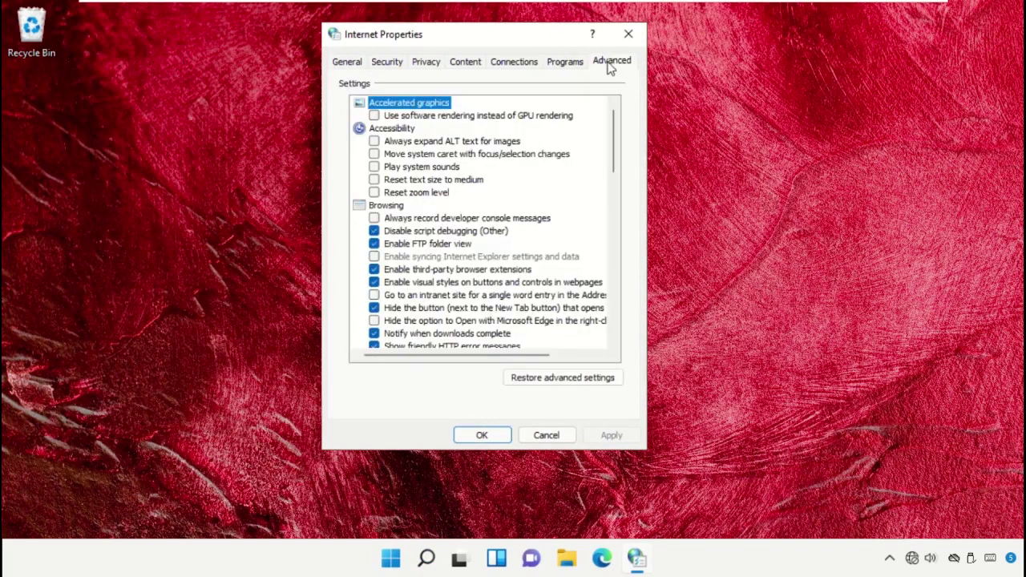
left_click(535, 380)
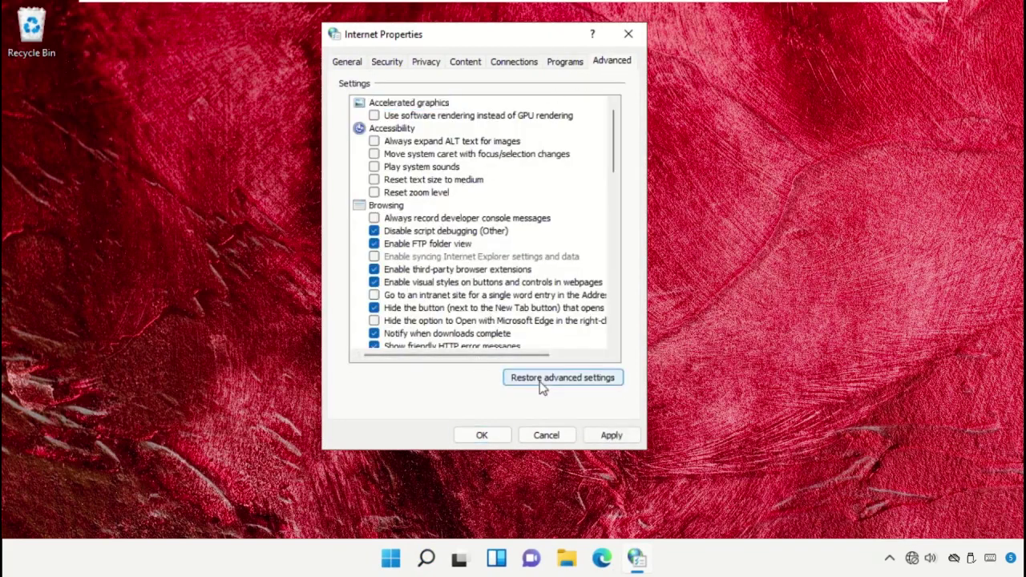
left_click(612, 435)
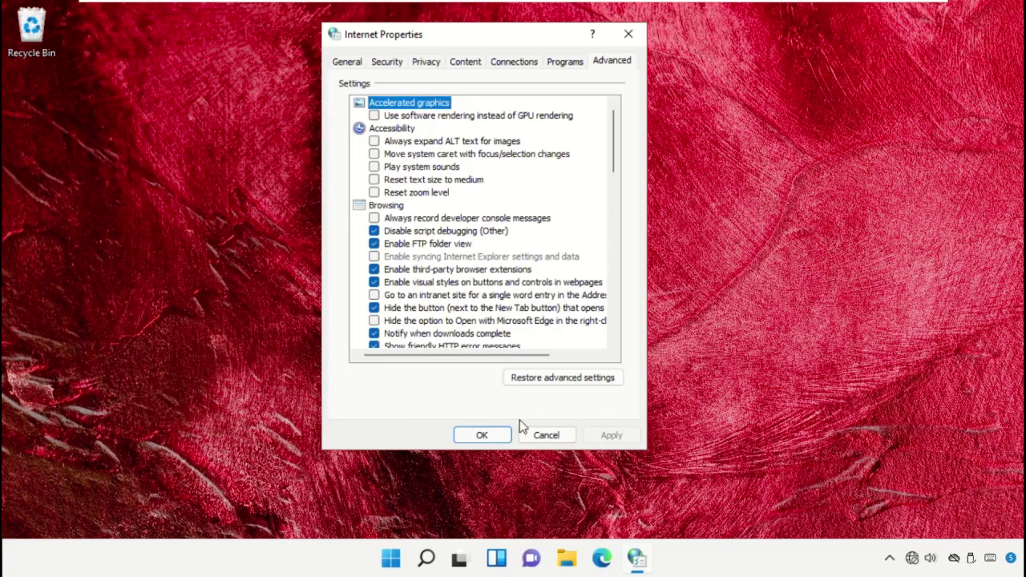
left_click(482, 437)
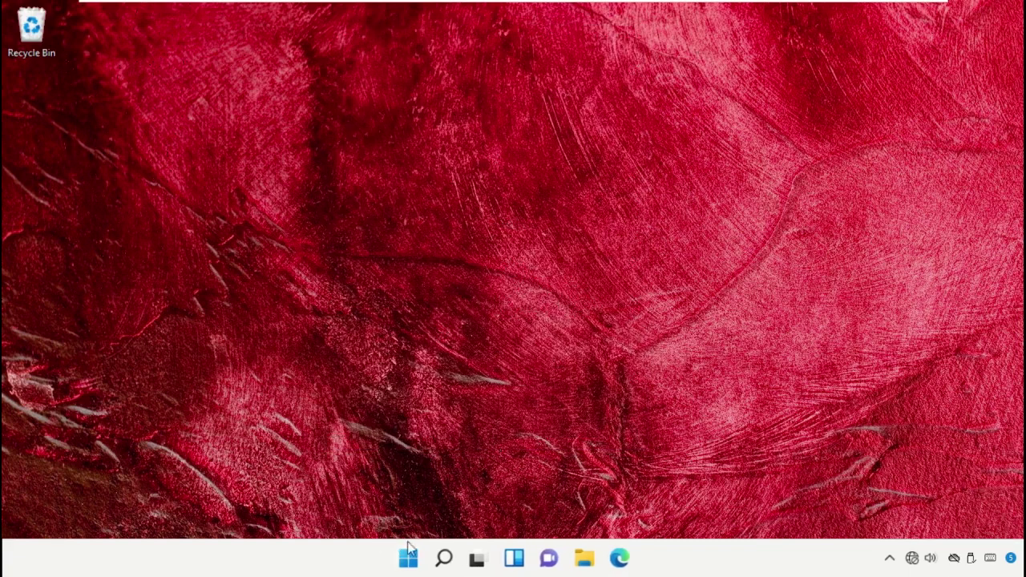
Step: Search 'Services' and open the Services console
left_click(444, 558)
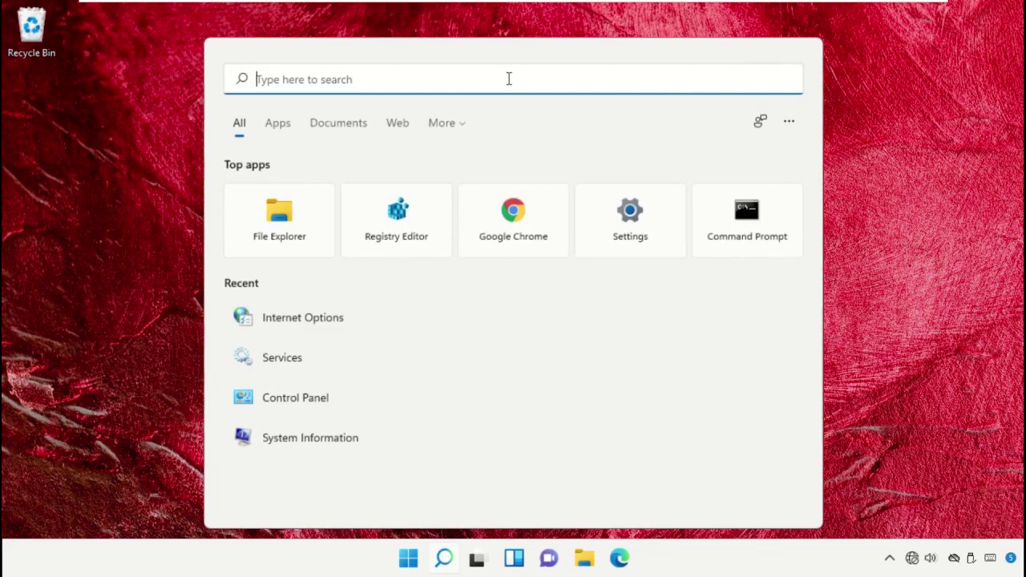
type("Services")
left_click(335, 207)
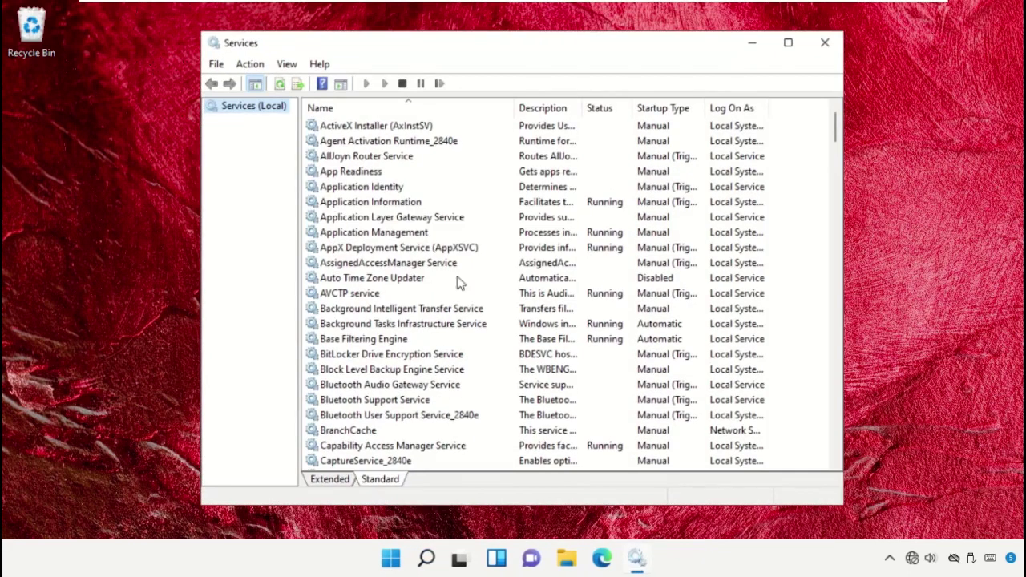
left_click_drag(836, 126, 836, 445)
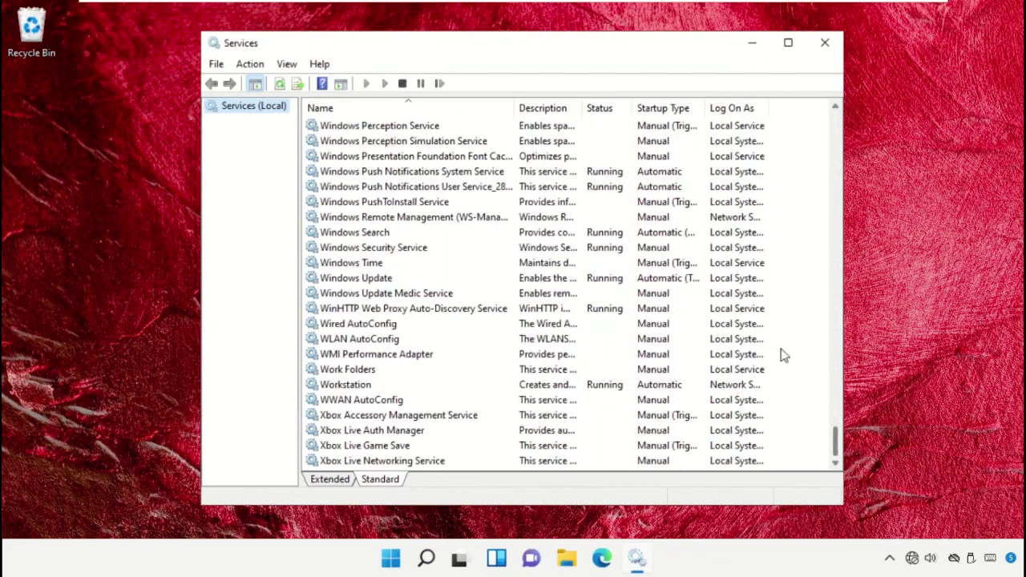
Step: Set WLAN AutoConfig startup to Automatic, start it, apply, and close Services
left_click(381, 339)
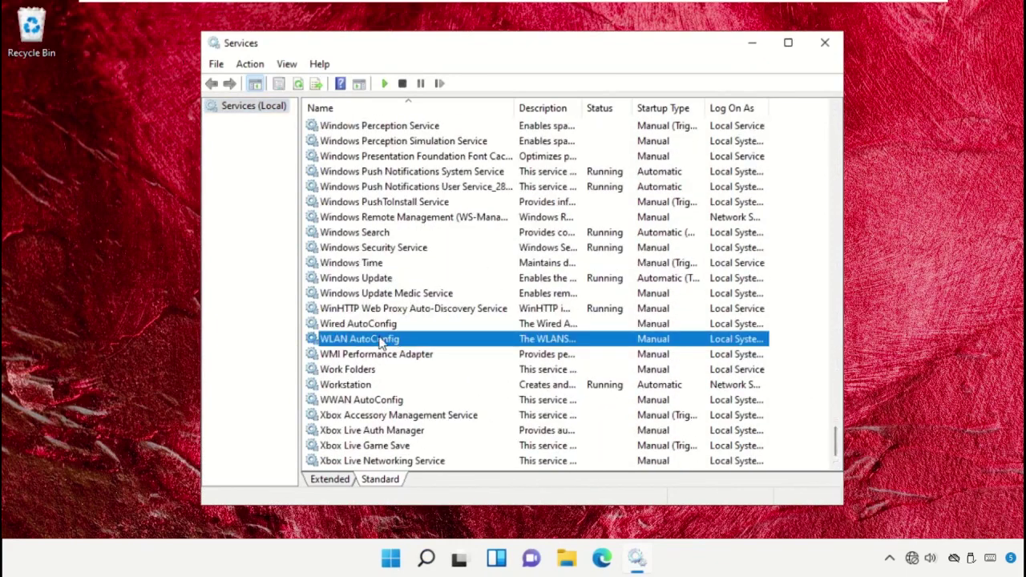
right_click(374, 340)
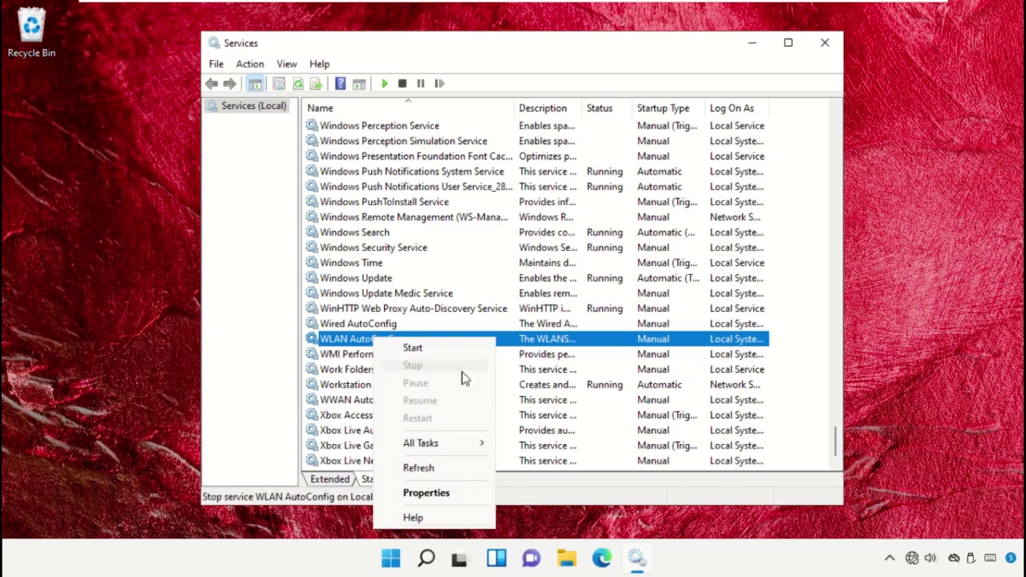
left_click(455, 490)
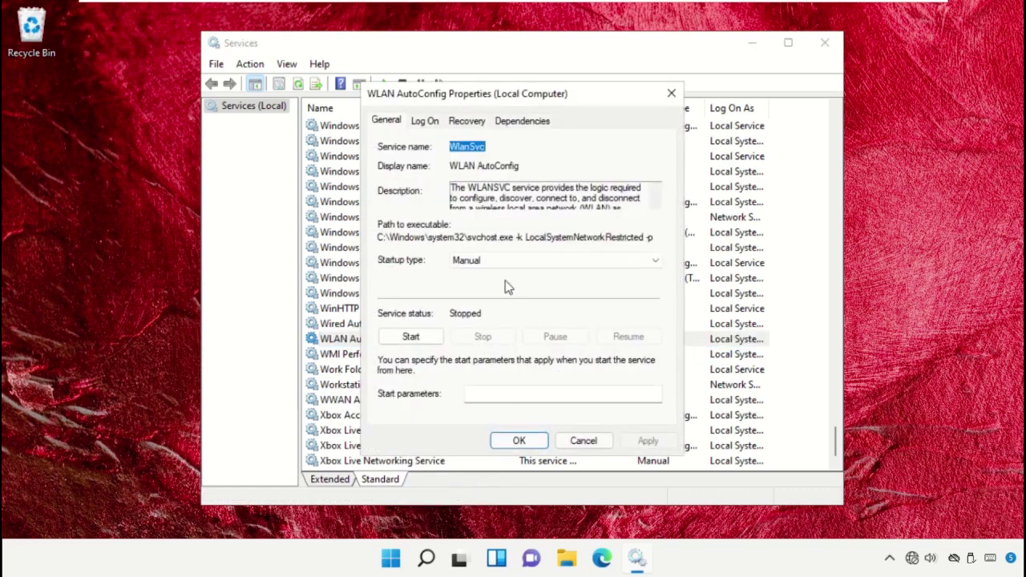
left_click(517, 271)
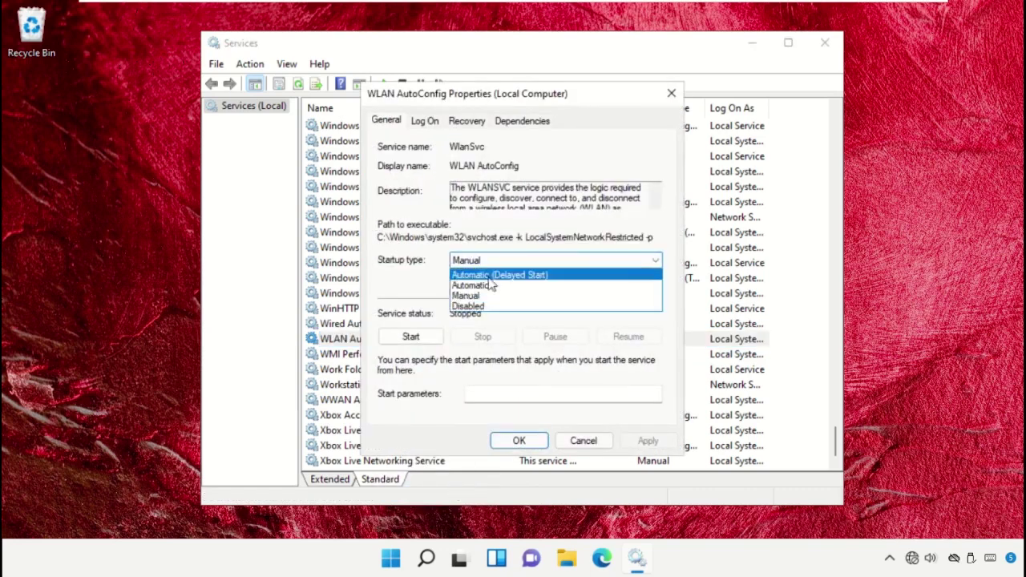
left_click(485, 289)
left_click(413, 338)
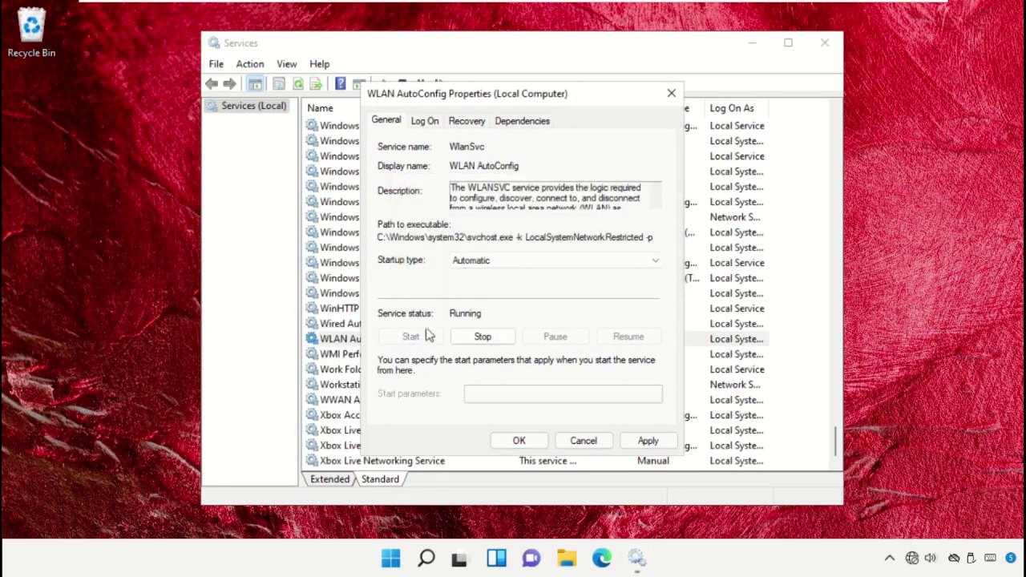
left_click(648, 440)
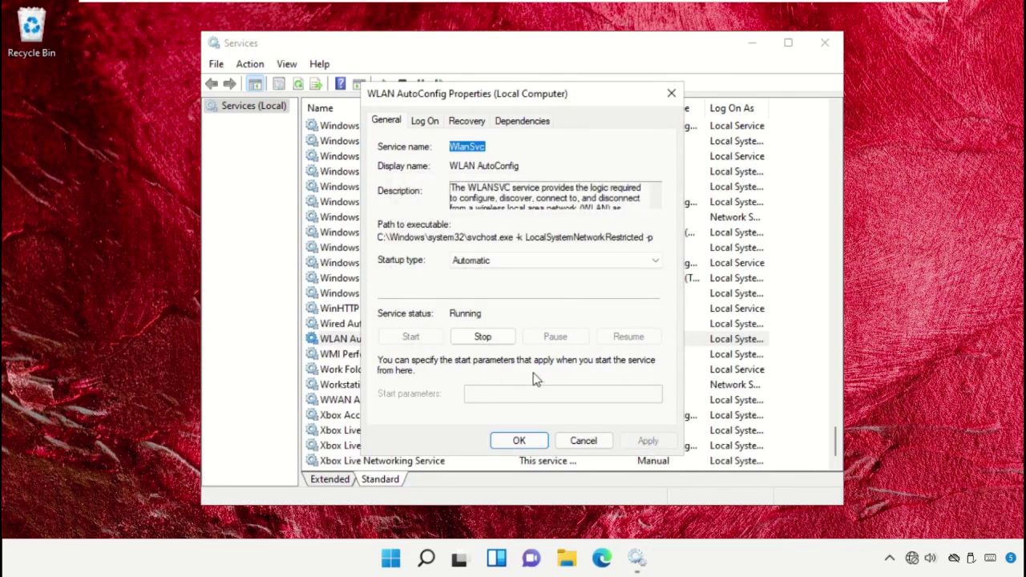
left_click(516, 440)
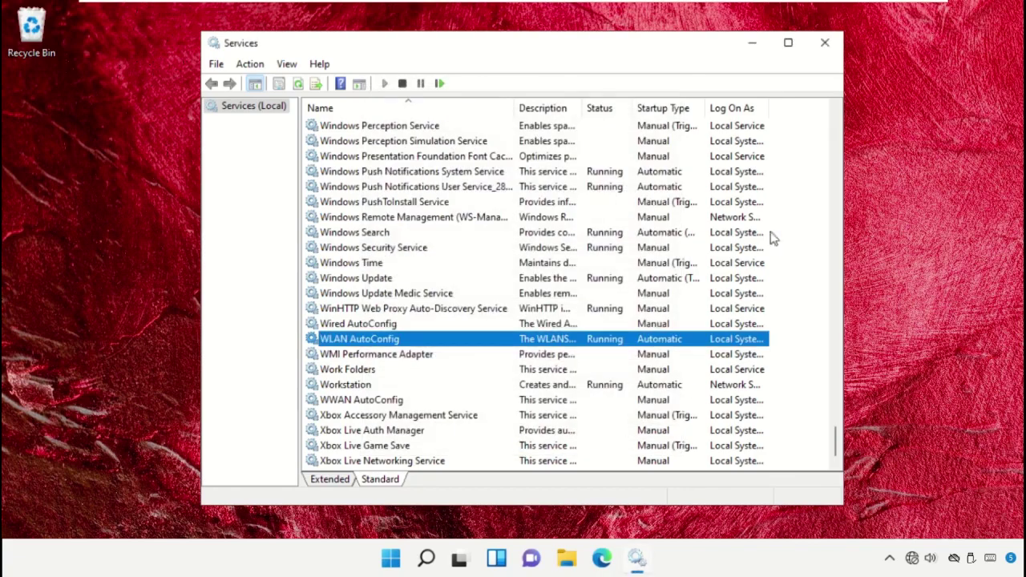
left_click(825, 45)
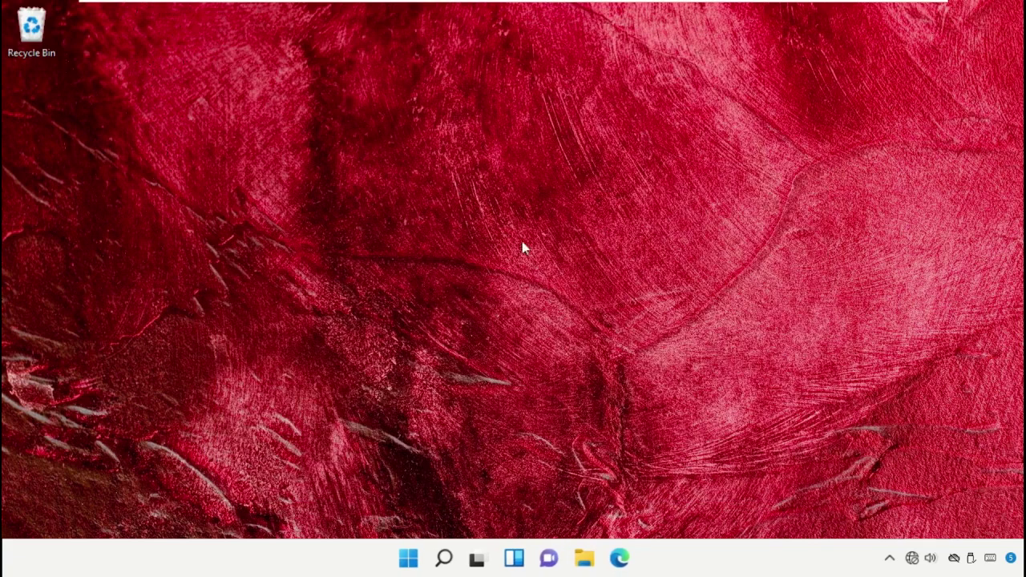
Step: Open Network Connections via Control Panel's Network and Sharing Center
left_click(444, 559)
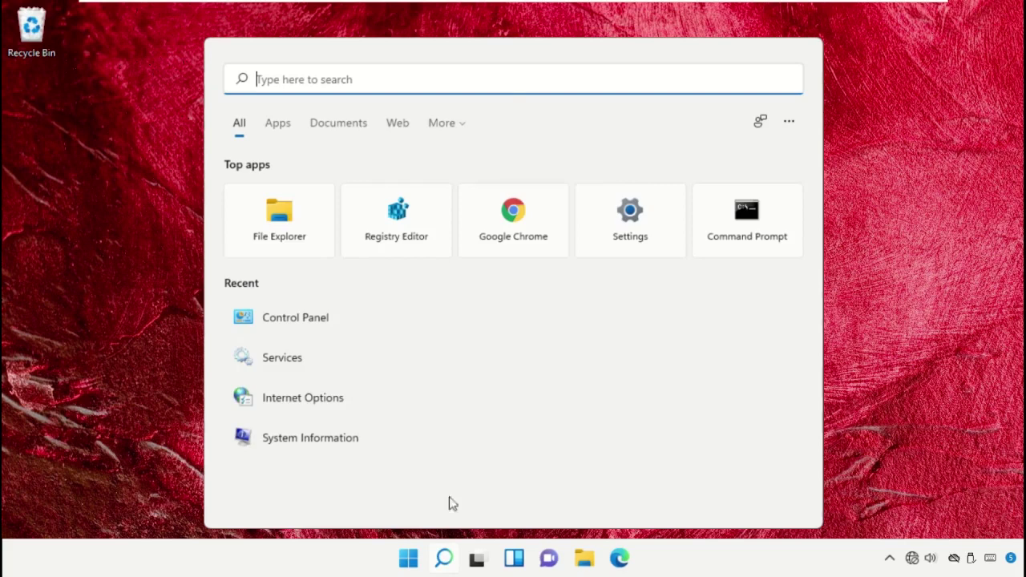
type("Co")
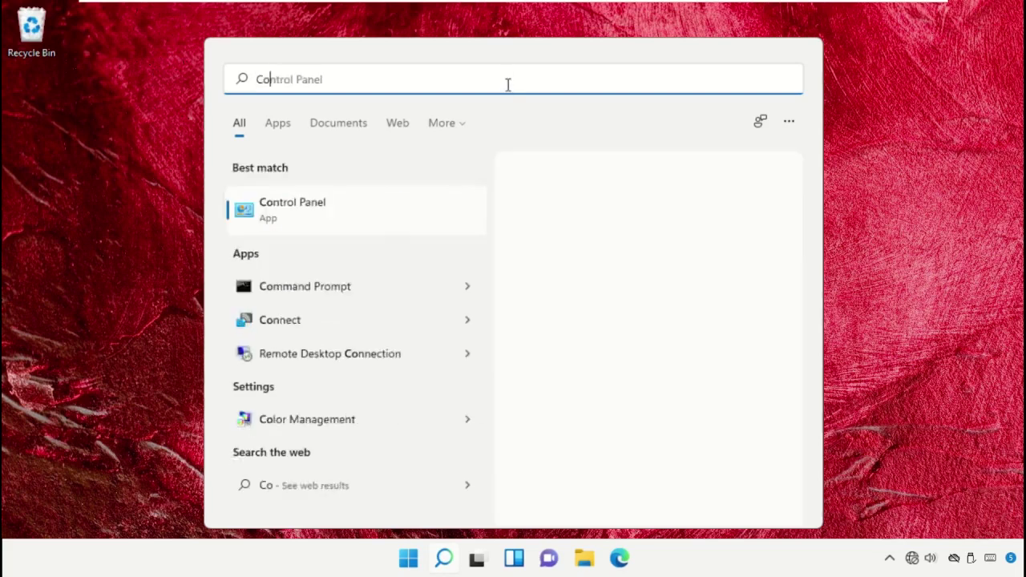
type("ntrol panel")
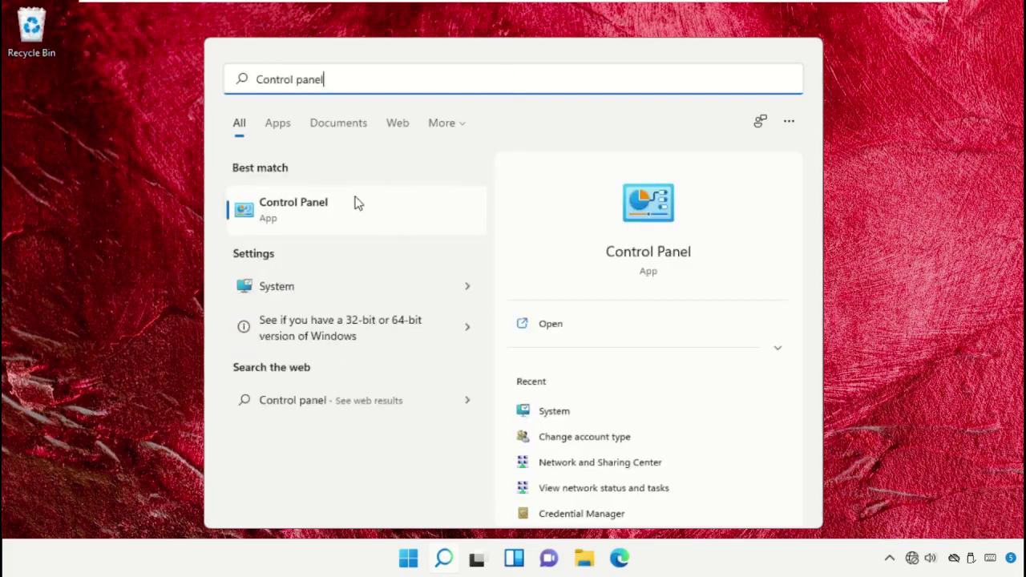
left_click(355, 202)
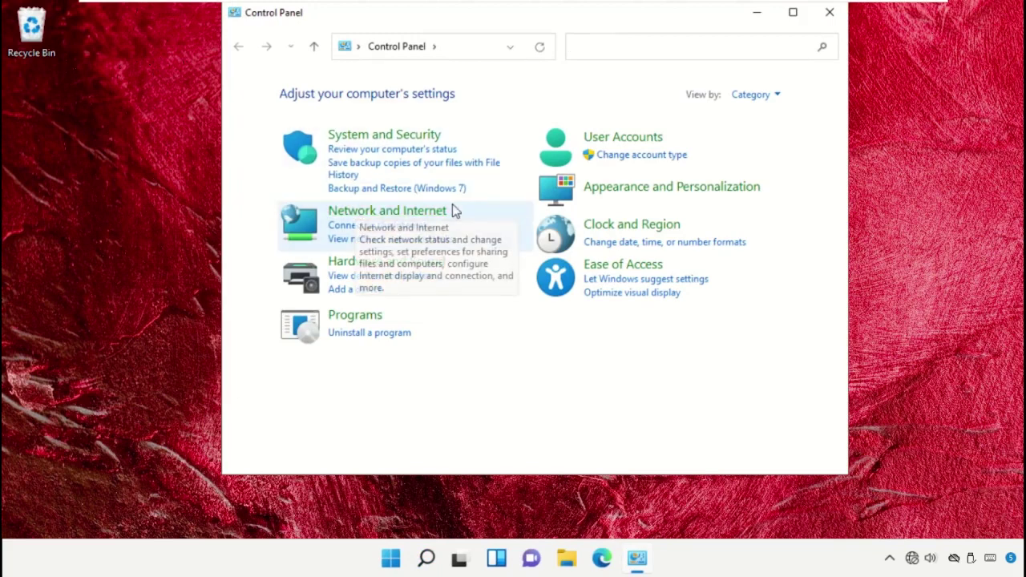
left_click(373, 214)
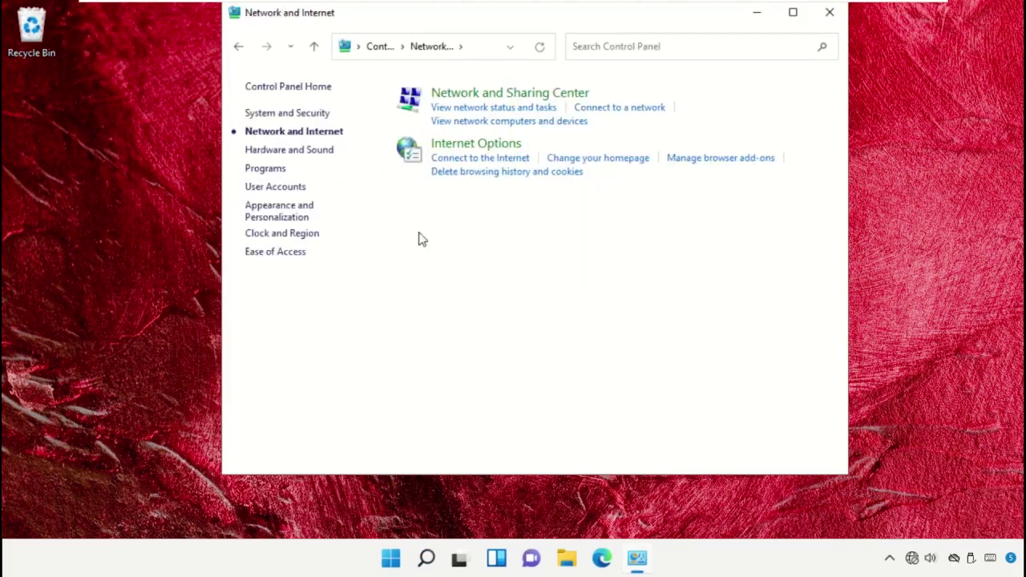
left_click(505, 96)
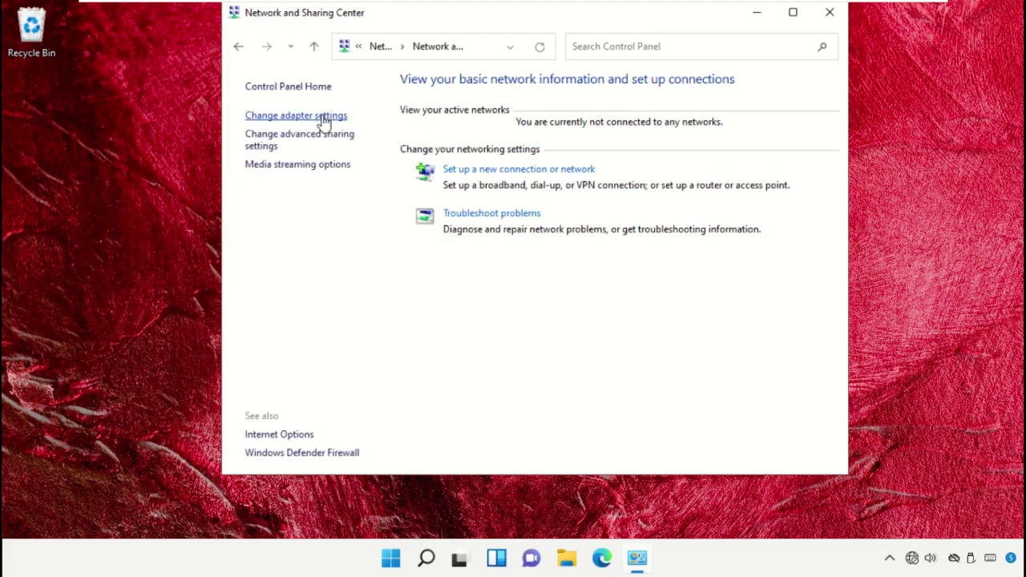
left_click(320, 119)
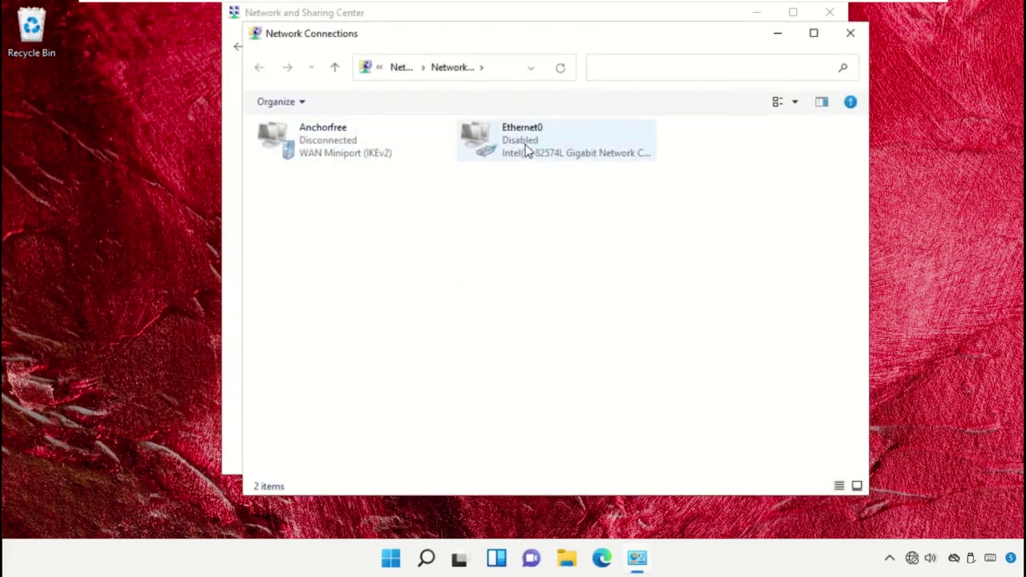
Step: Disable and re-enable Ethernet0, then close both network windows
left_click(526, 151)
right_click(514, 153)
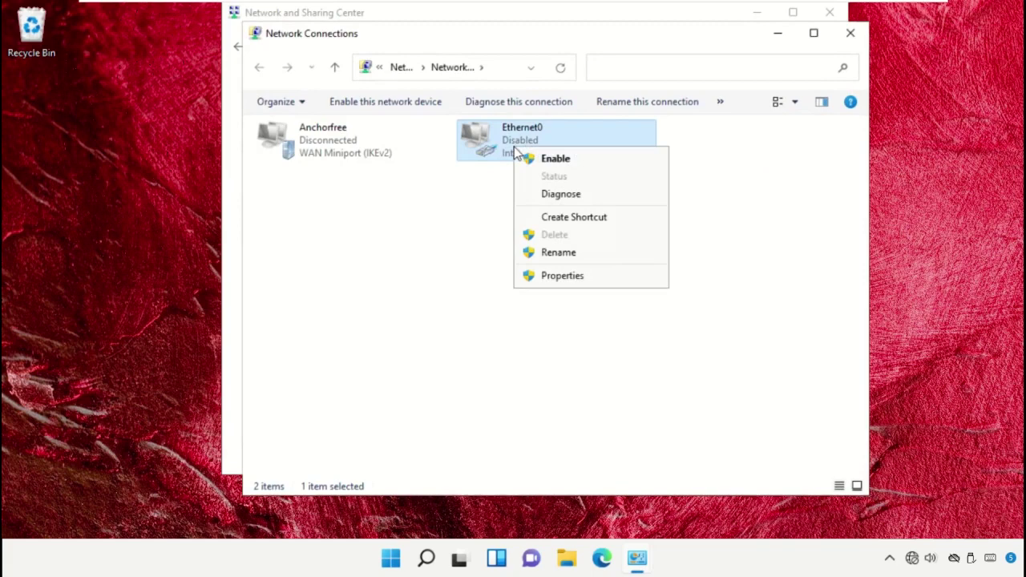
left_click(543, 159)
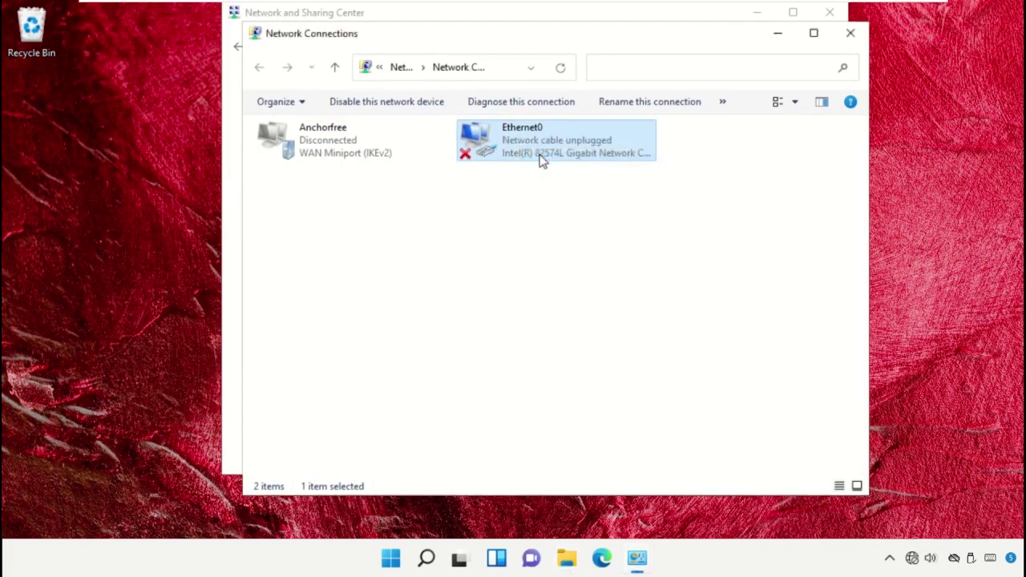
left_click(536, 297)
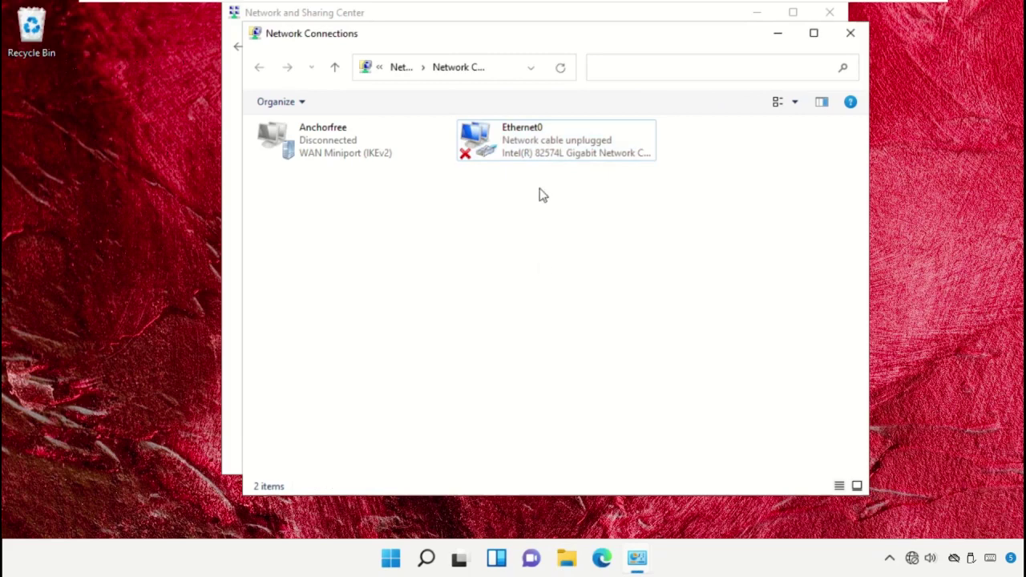
left_click(536, 156)
right_click(536, 155)
left_click(548, 164)
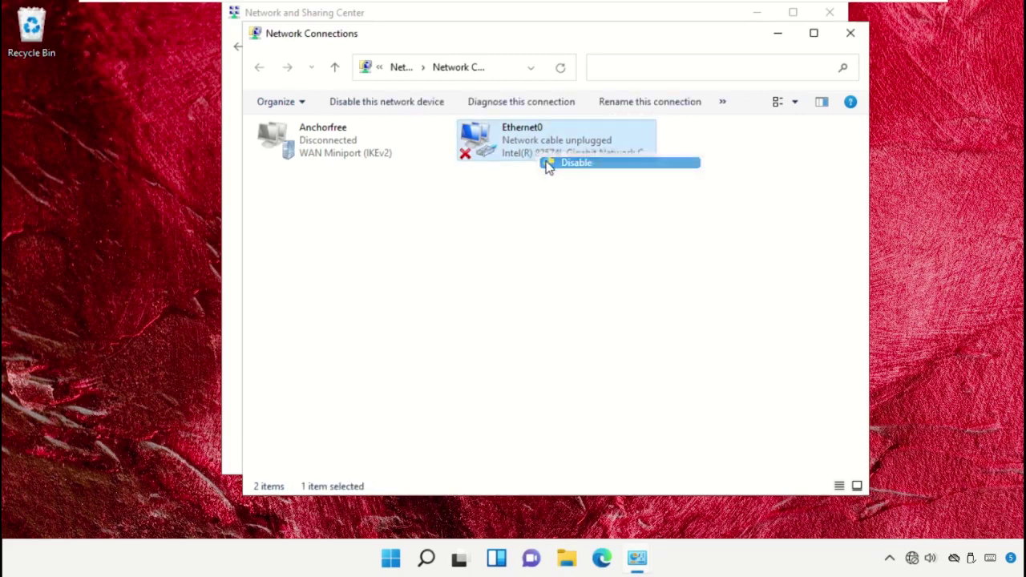
right_click(538, 153)
left_click(550, 157)
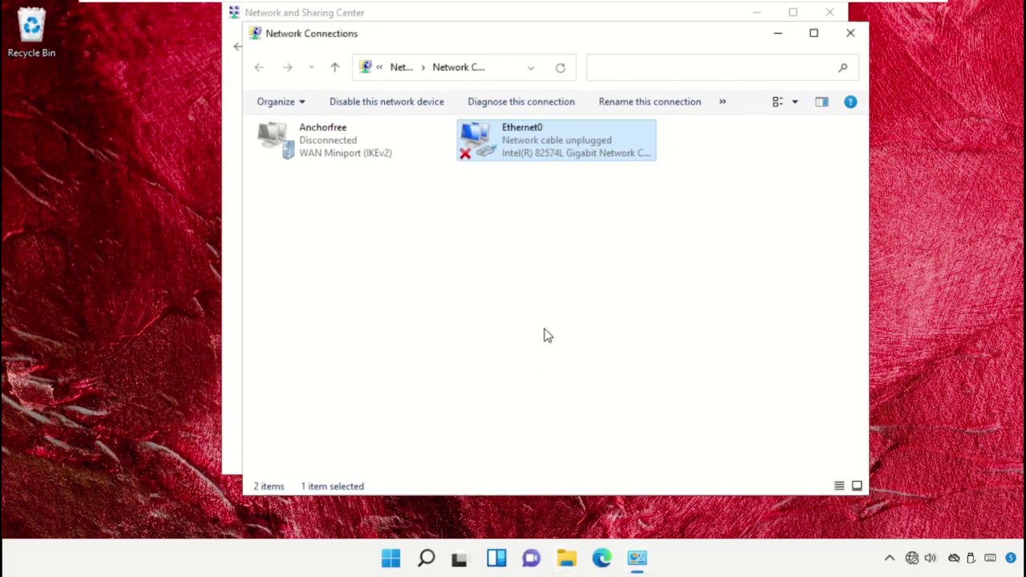
left_click(851, 33)
left_click(829, 11)
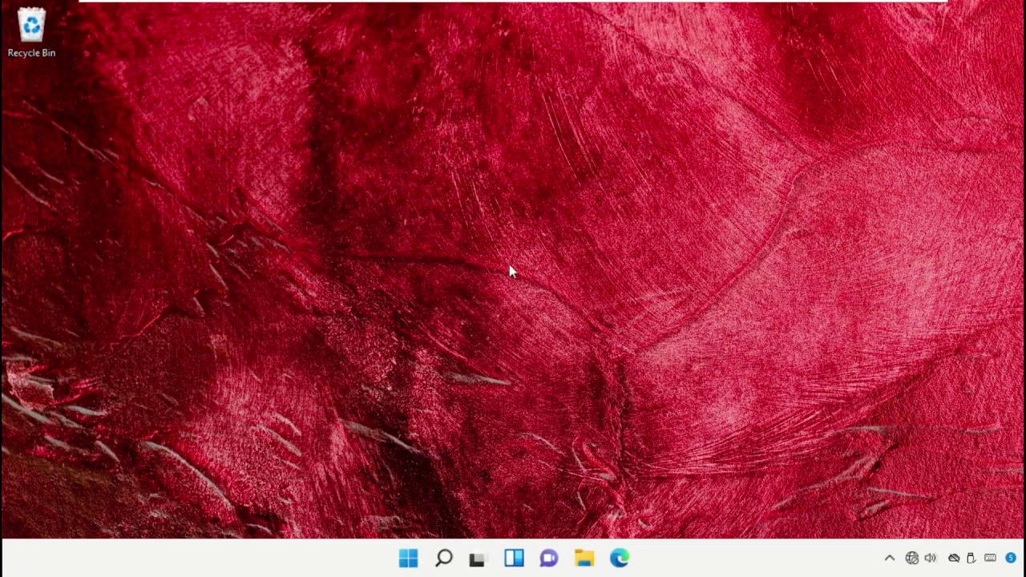
Step: Search for 'Device manager' and open Device Manager
left_click(440, 558)
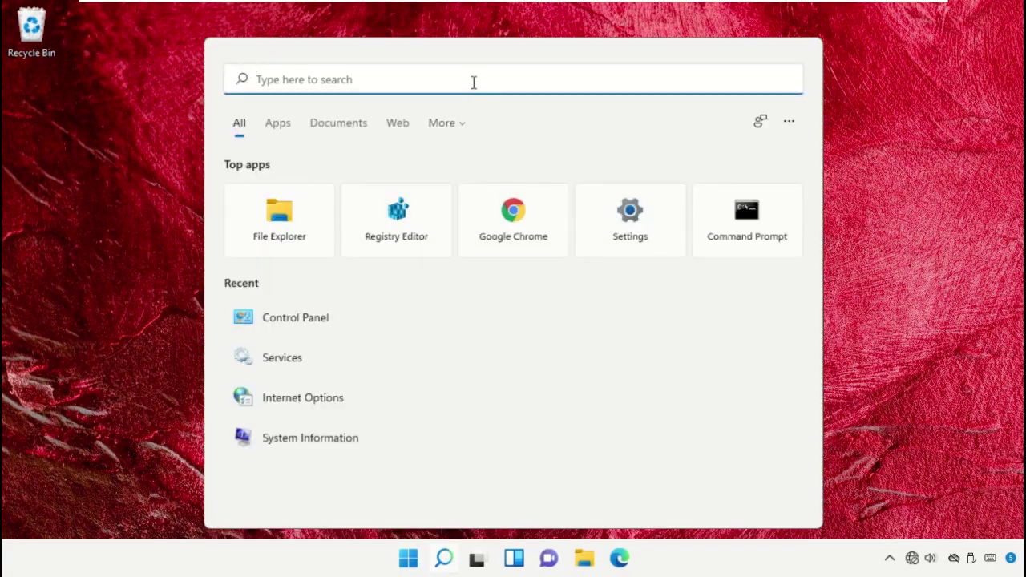
type("Device manager")
left_click(336, 215)
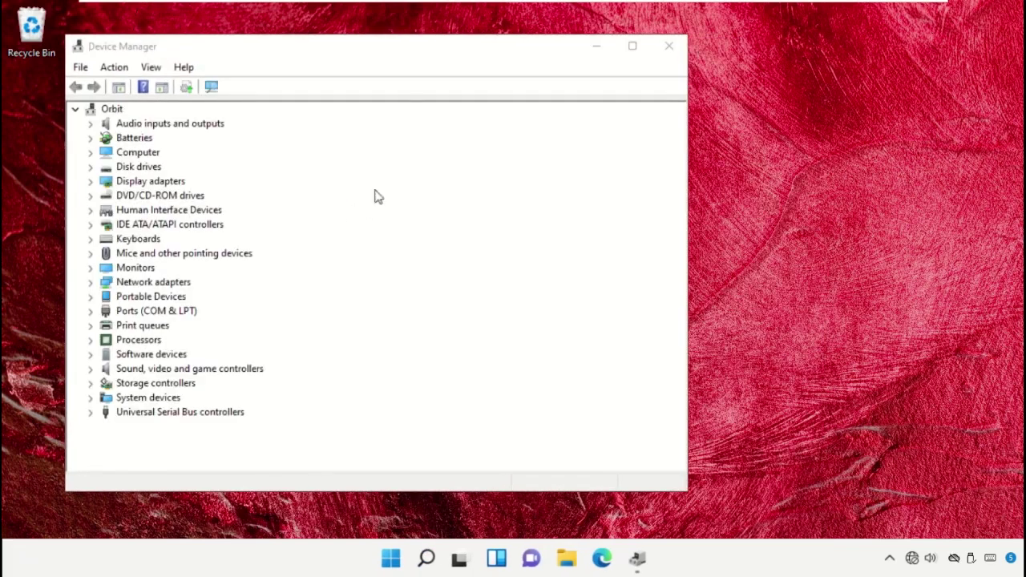
left_click_drag(400, 51, 529, 38)
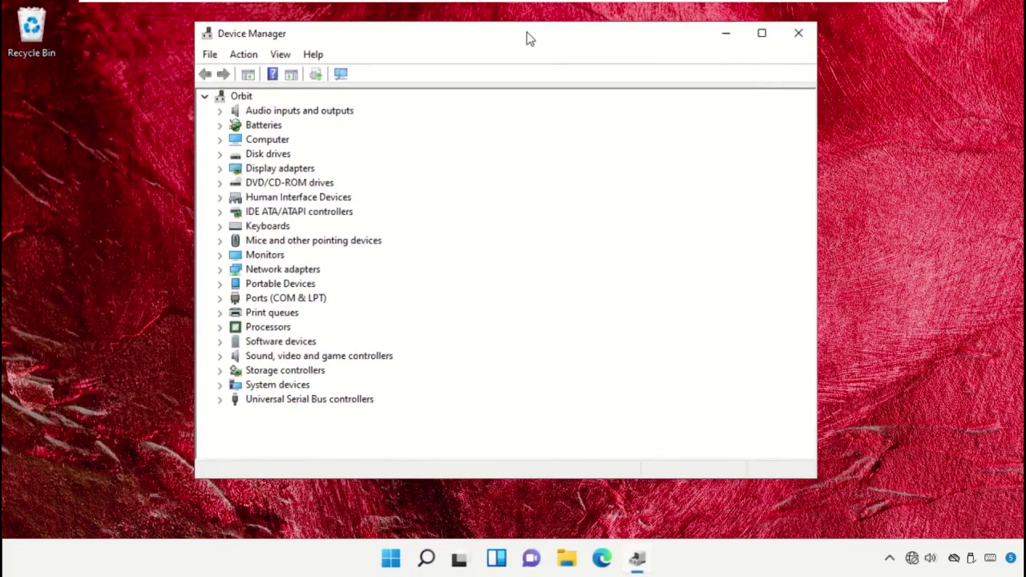
Step: Reinstall the Intel 82574L adapter driver by picking it from the list of available drivers
left_click(266, 274)
left_click(221, 271)
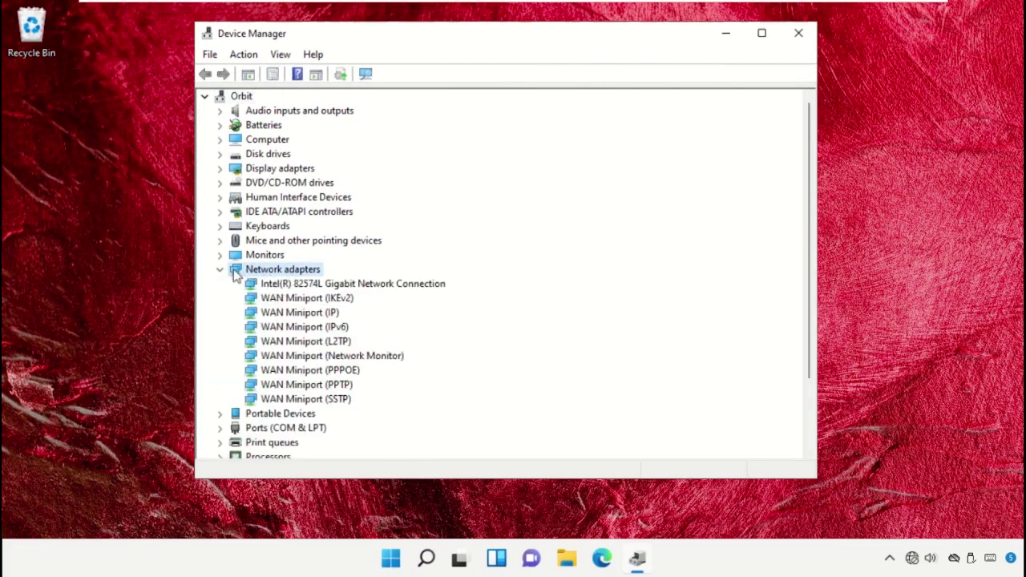
left_click(282, 287)
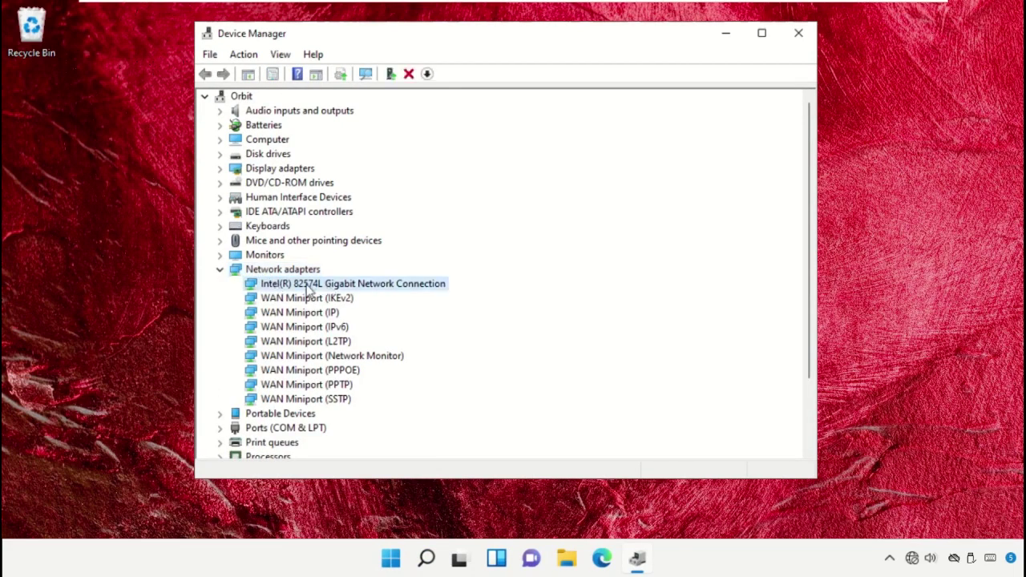
right_click(312, 287)
left_click(357, 295)
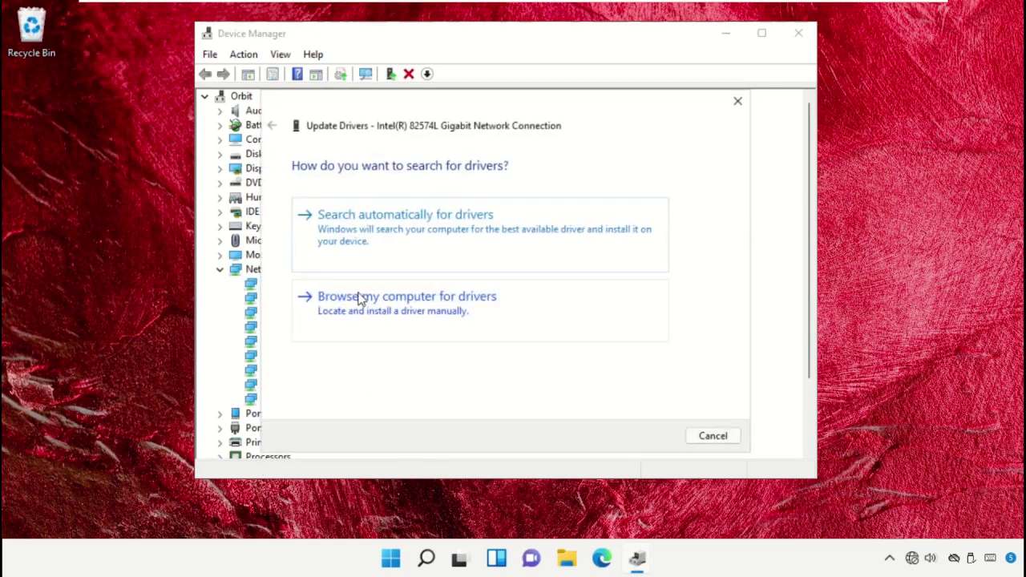
left_click(383, 304)
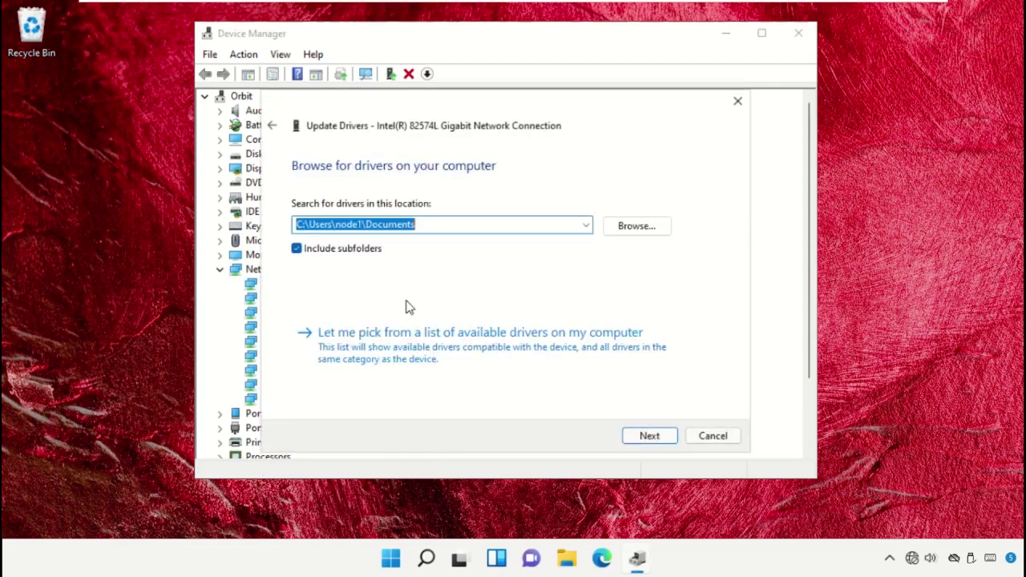
left_click(416, 349)
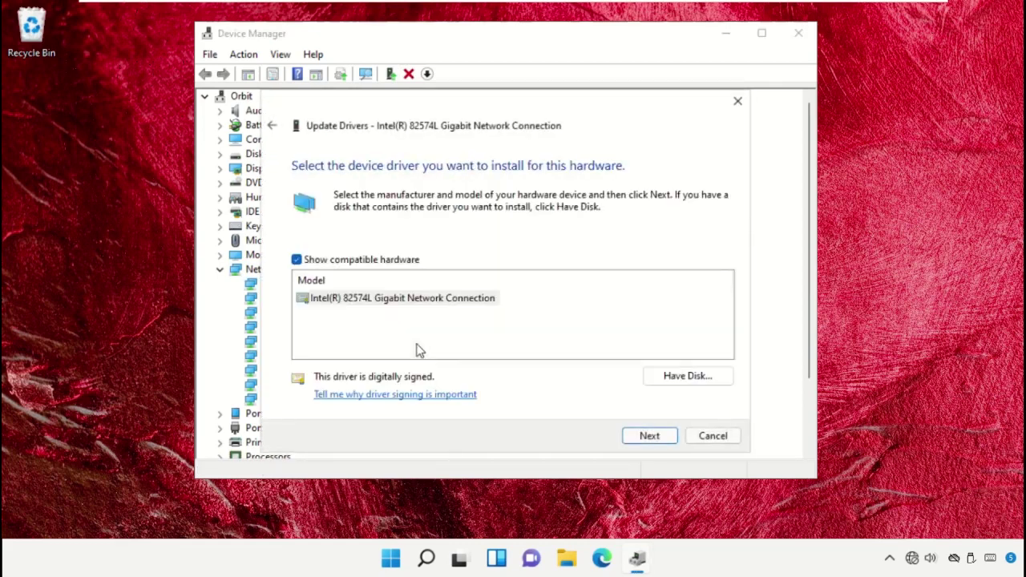
left_click(428, 303)
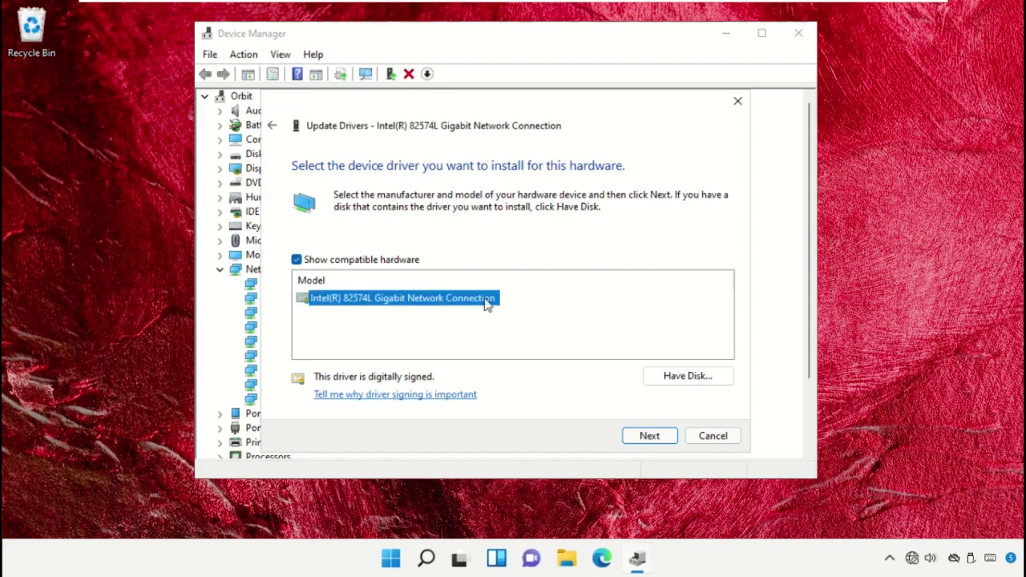
left_click(635, 435)
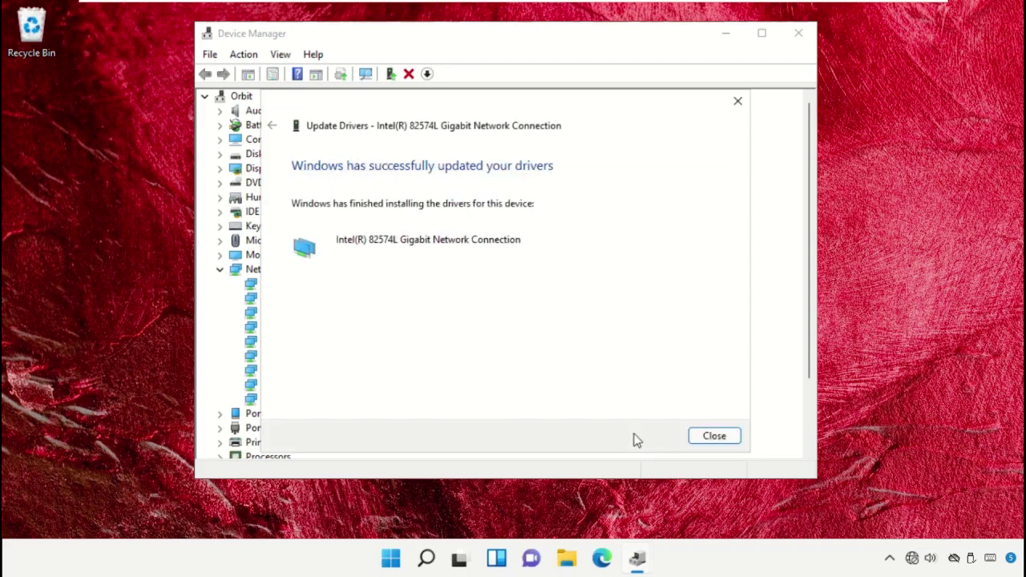
left_click(701, 437)
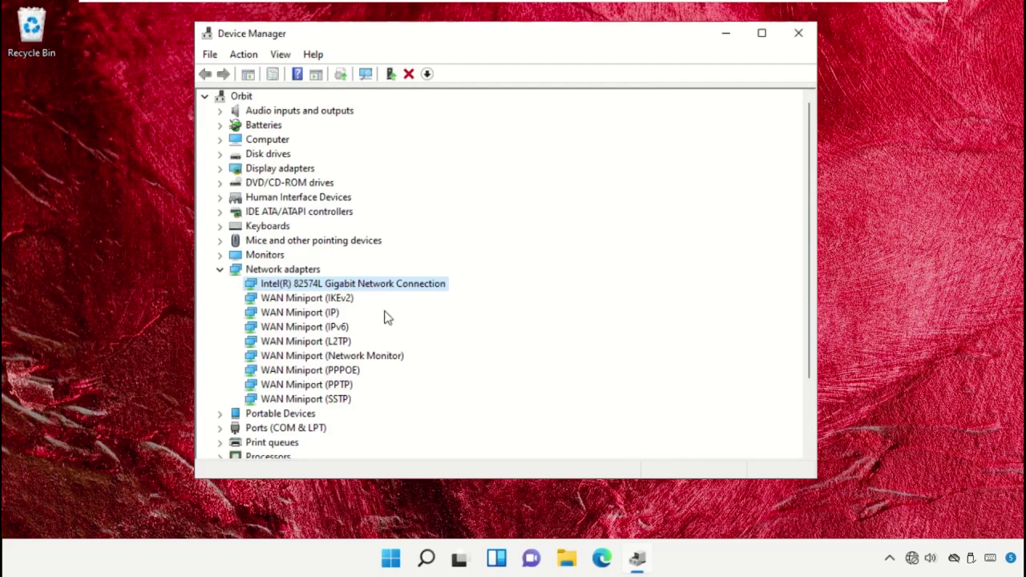
Step: Run an automatic driver search for the Intel adapter, which confirms the best driver is installed
right_click(350, 289)
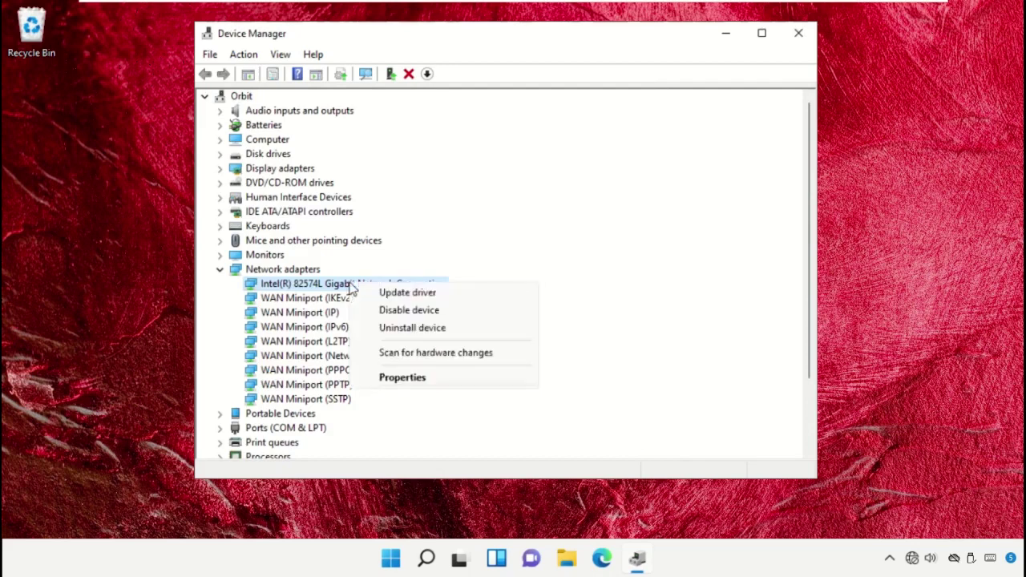
left_click(401, 292)
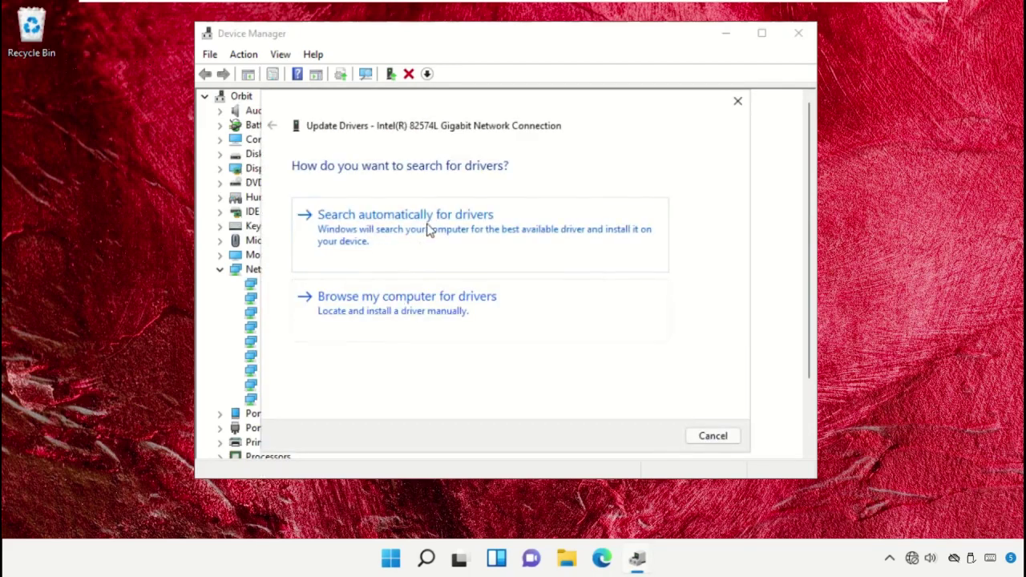
left_click(371, 230)
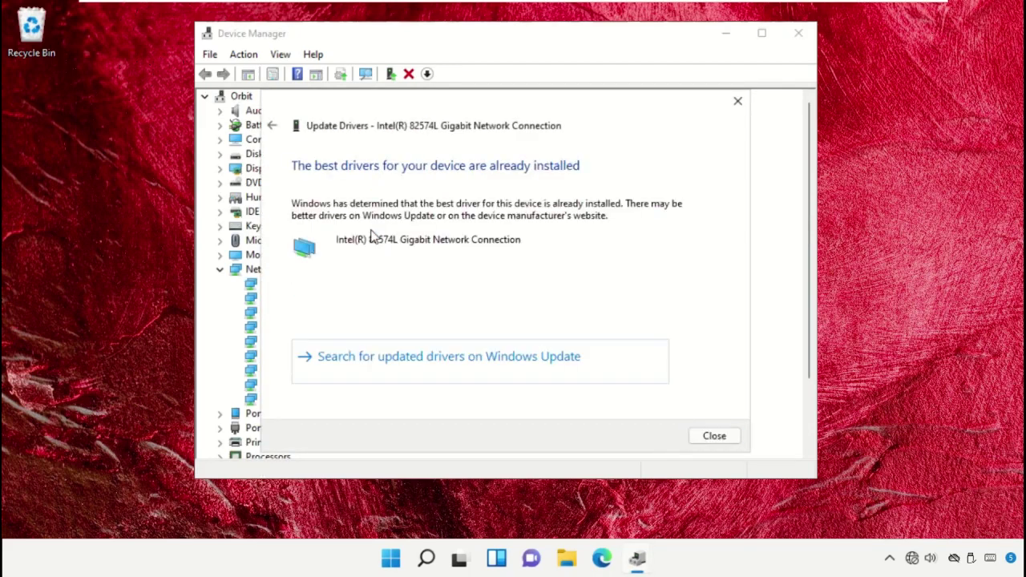
left_click(715, 437)
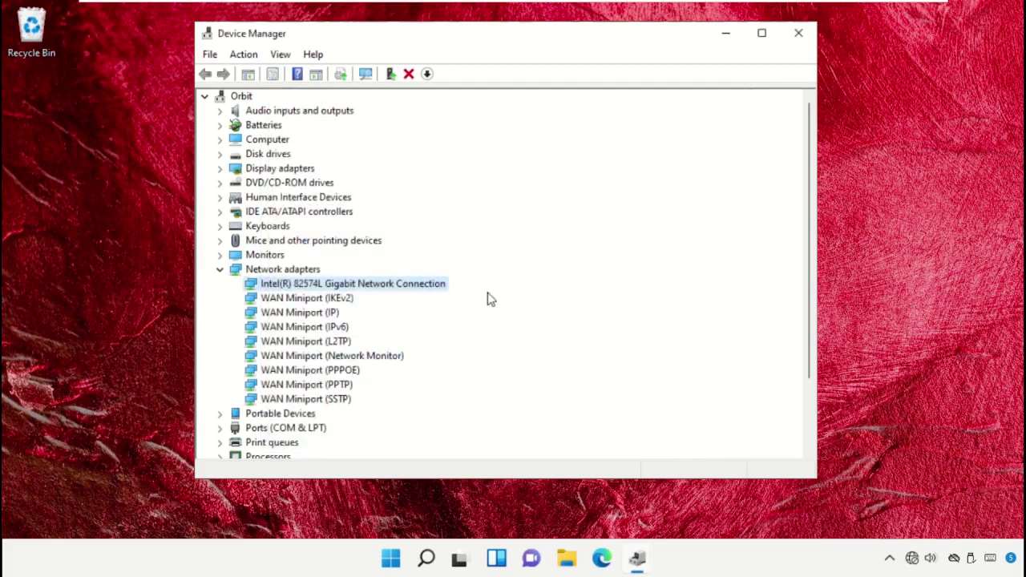
left_click(391, 558)
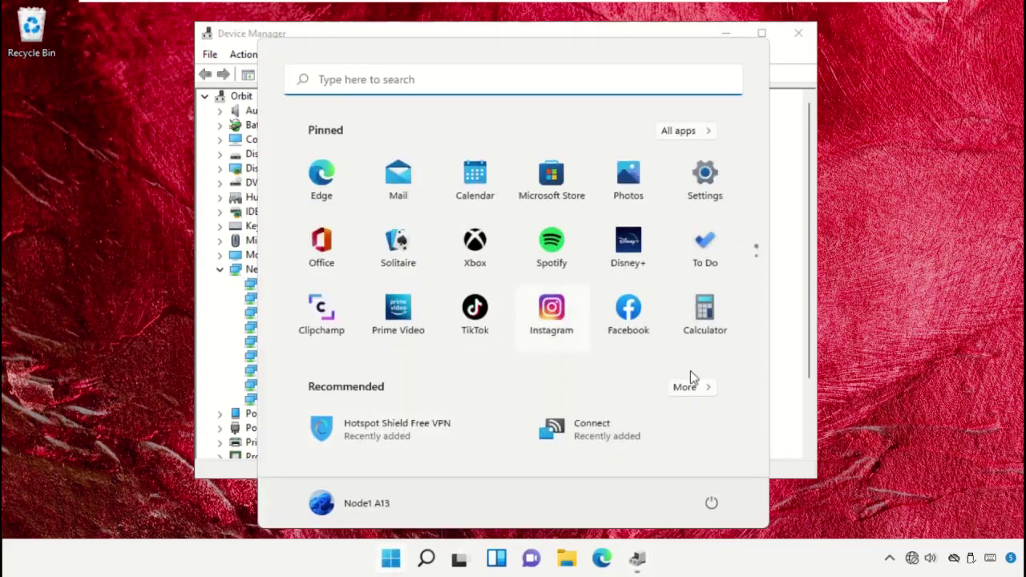
left_click(712, 504)
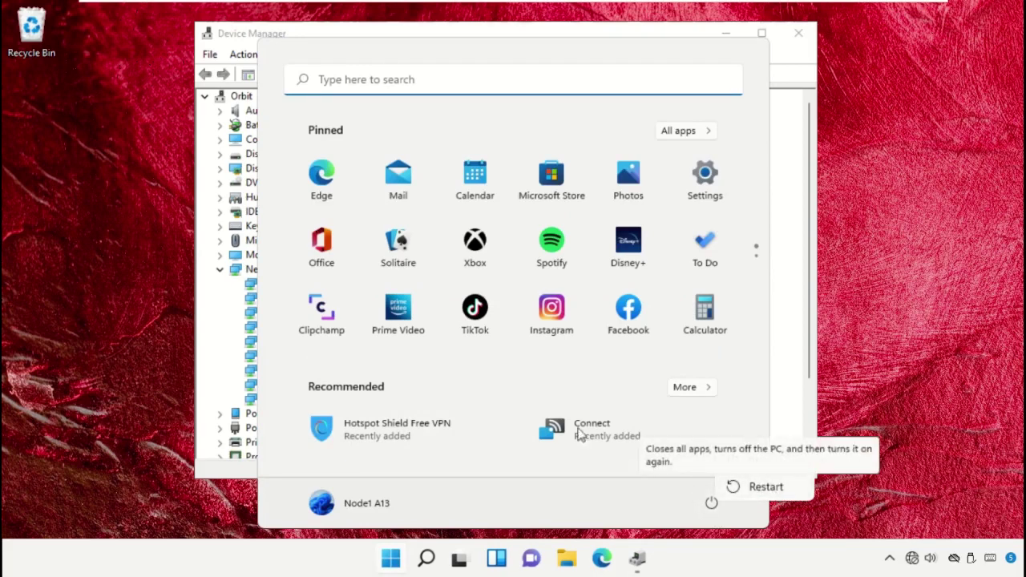
key("Escape")
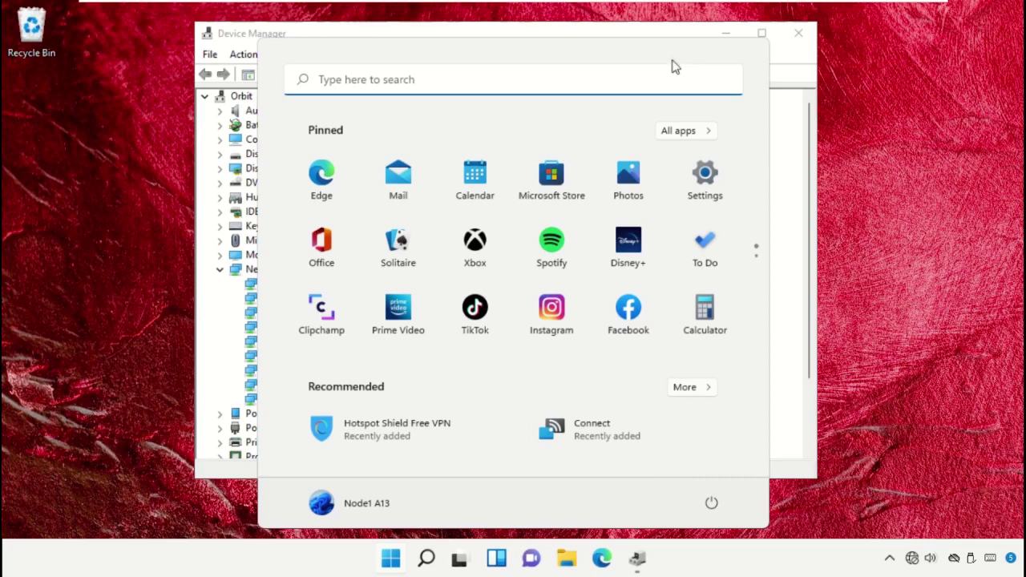
key("Escape")
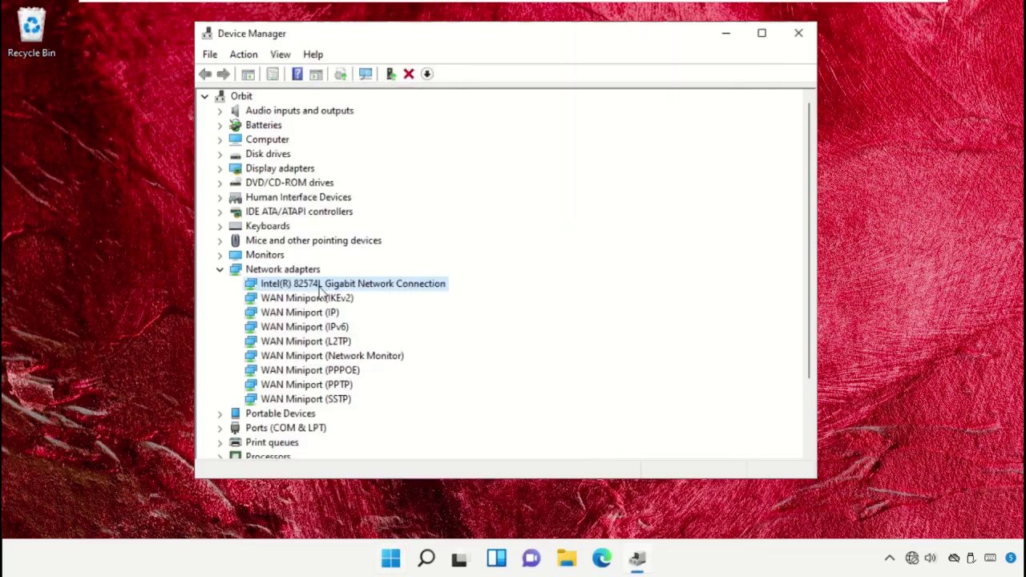
Step: Uncheck 'Allow the computer to turn off this device to save power' in the Intel 82574L Power Management properties
right_click(320, 289)
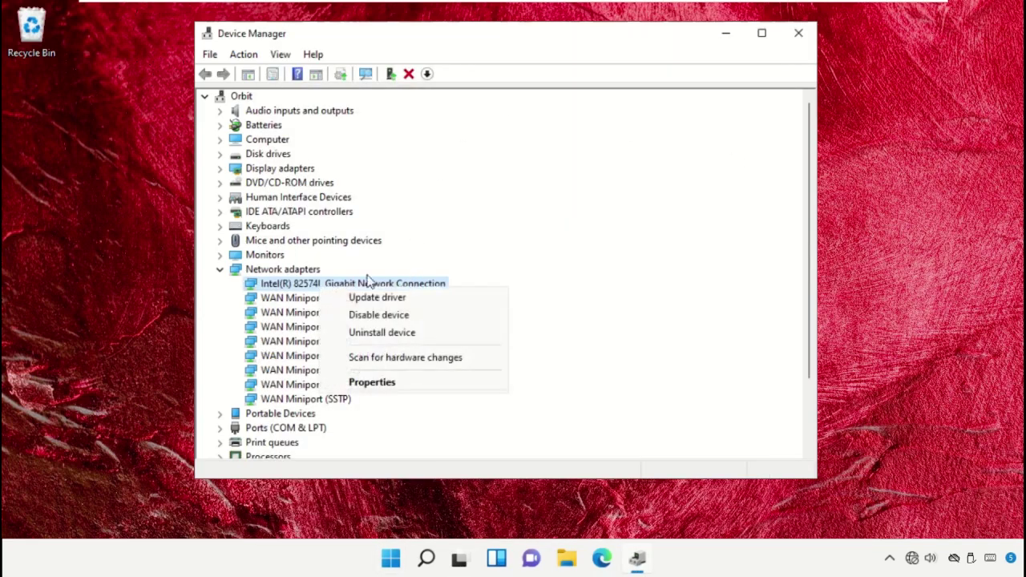
left_click(401, 384)
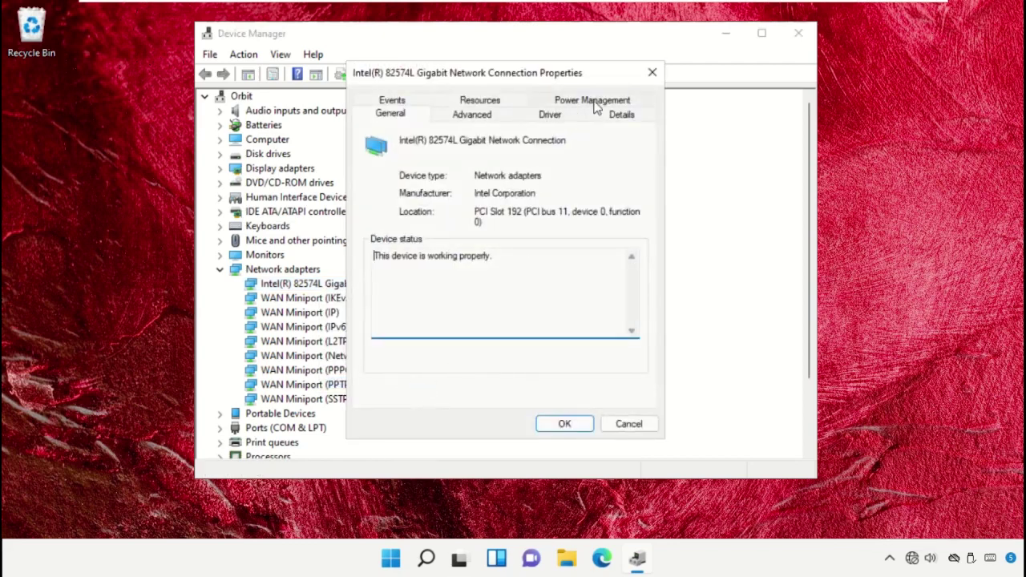
left_click(594, 105)
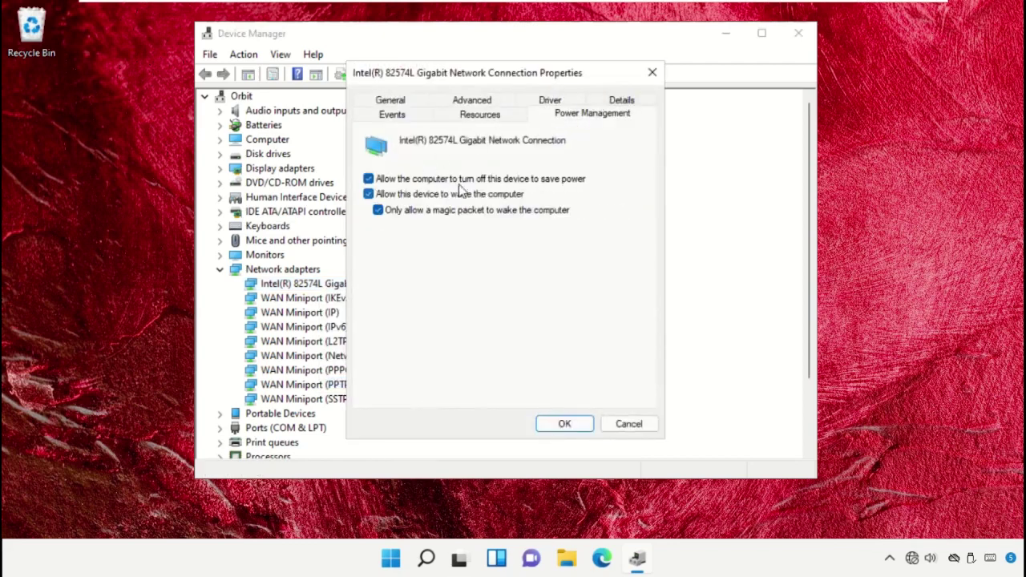
left_click(394, 186)
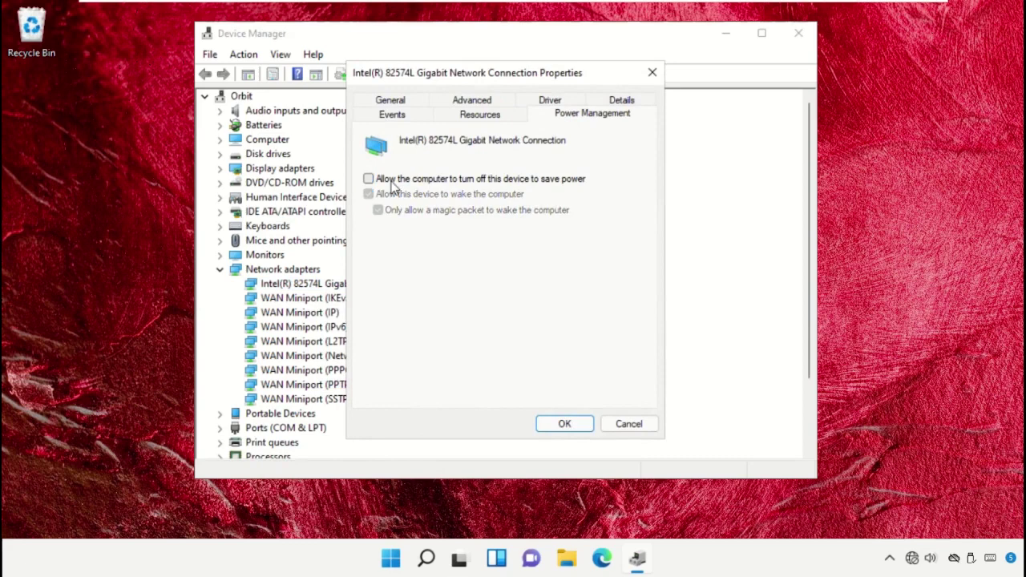
left_click(571, 422)
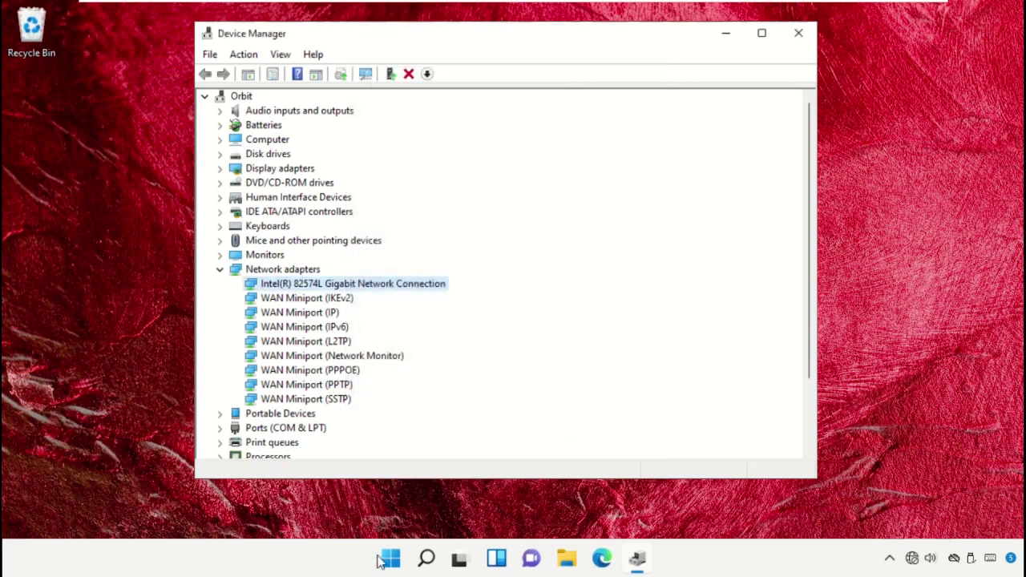
left_click(391, 559)
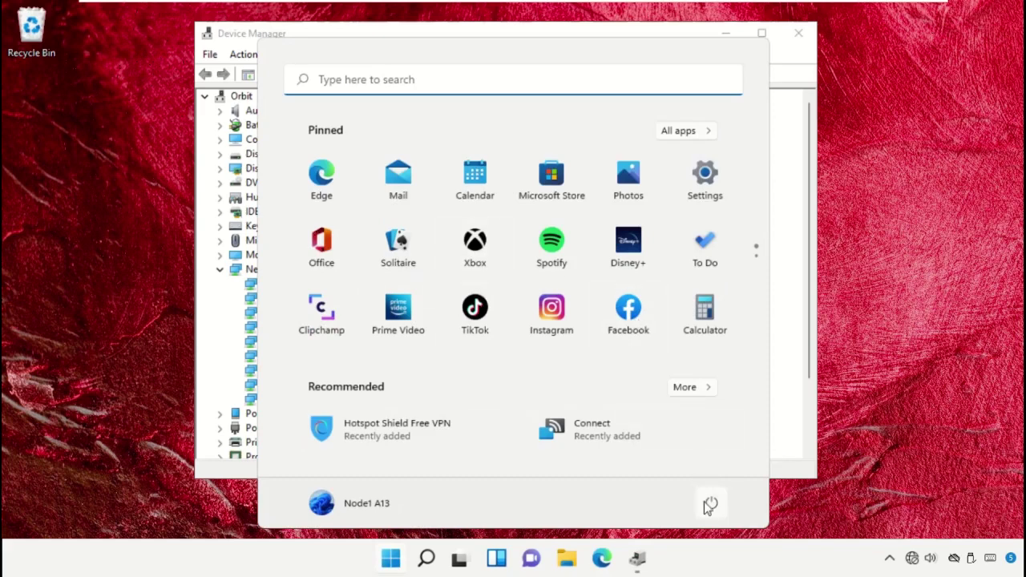
left_click(711, 503)
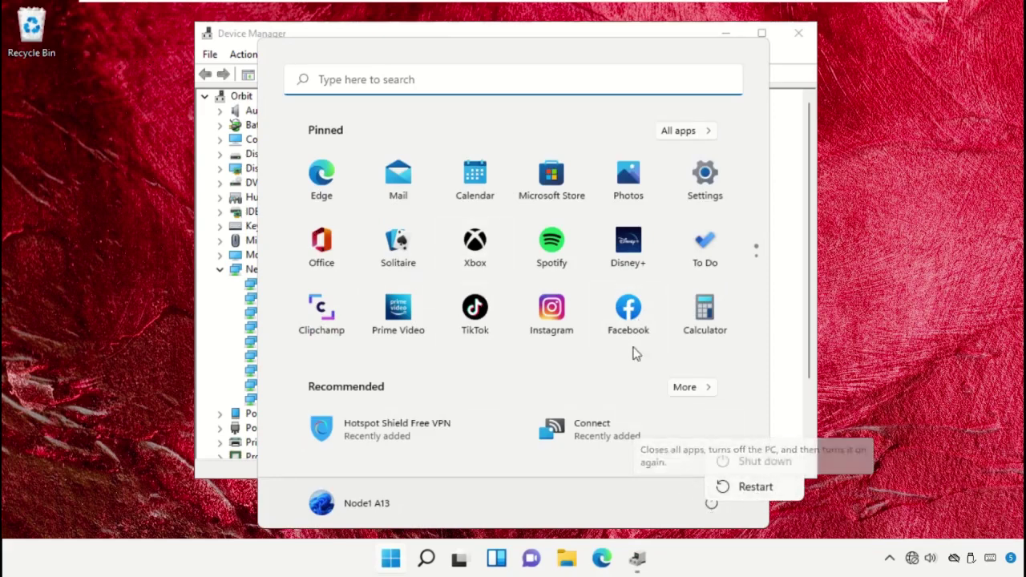
left_click(794, 162)
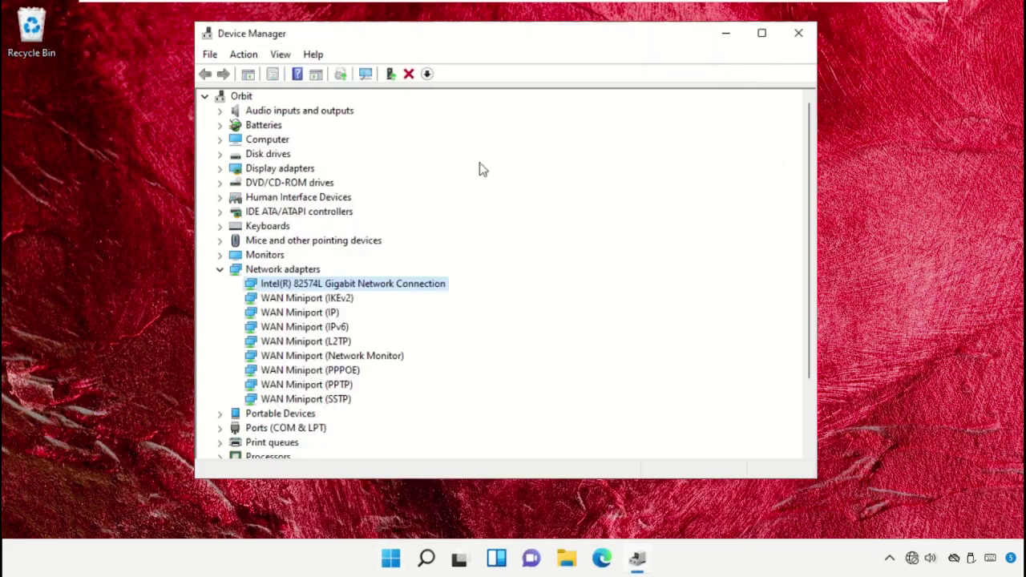
Step: Uninstall the Intel 82574L network adapter device and close Device Manager
right_click(389, 289)
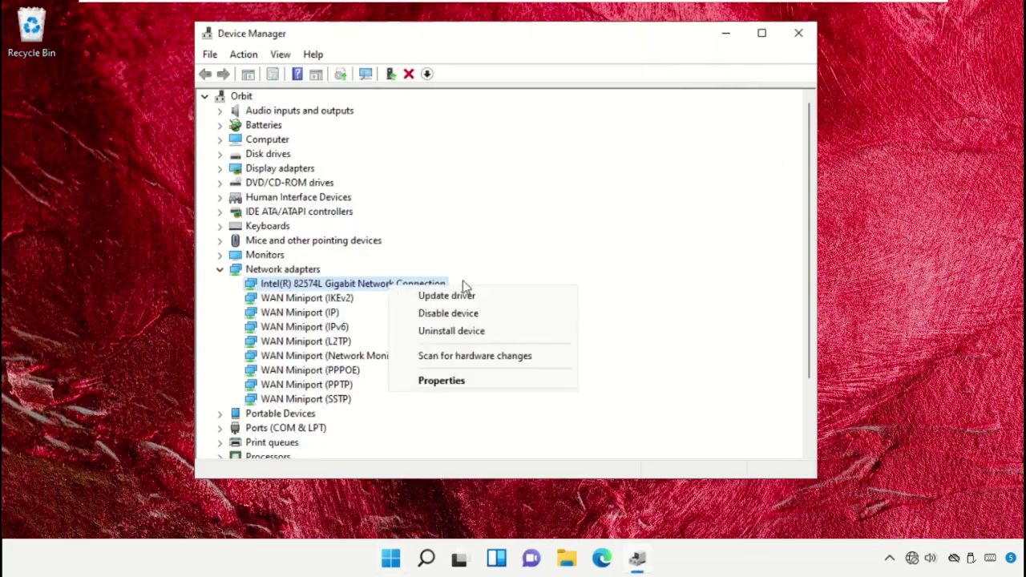
left_click(456, 334)
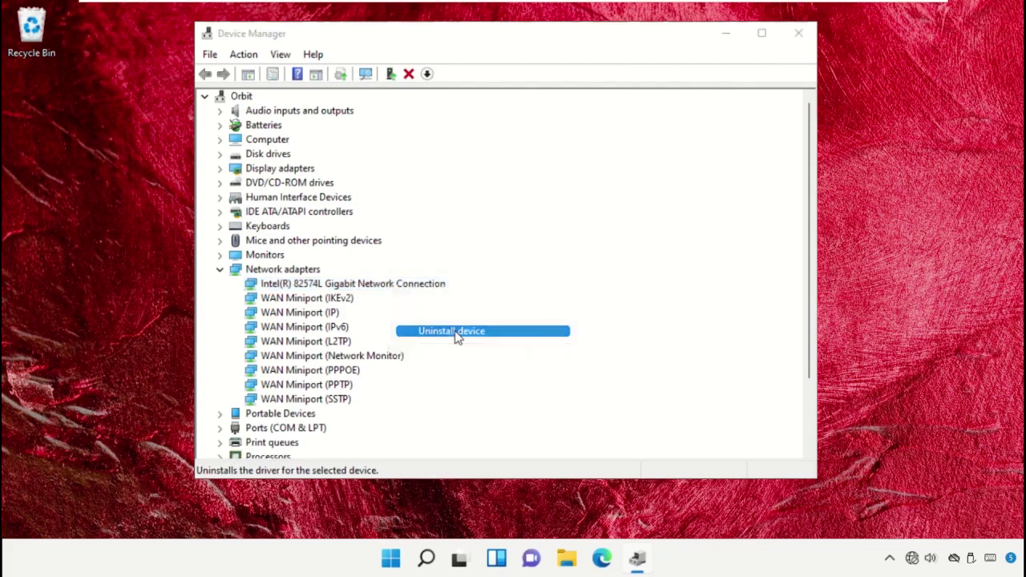
left_click(521, 343)
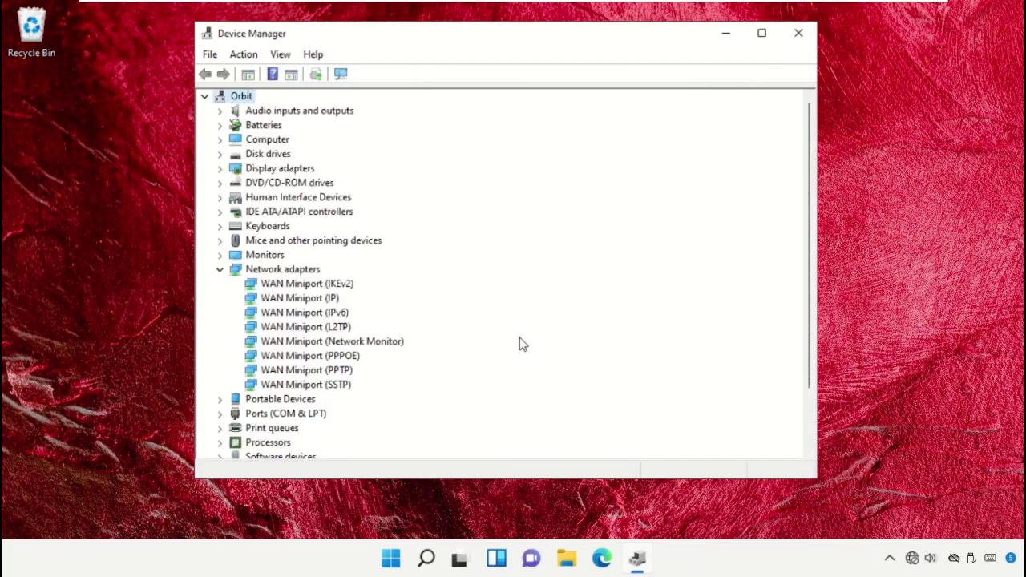
left_click(798, 32)
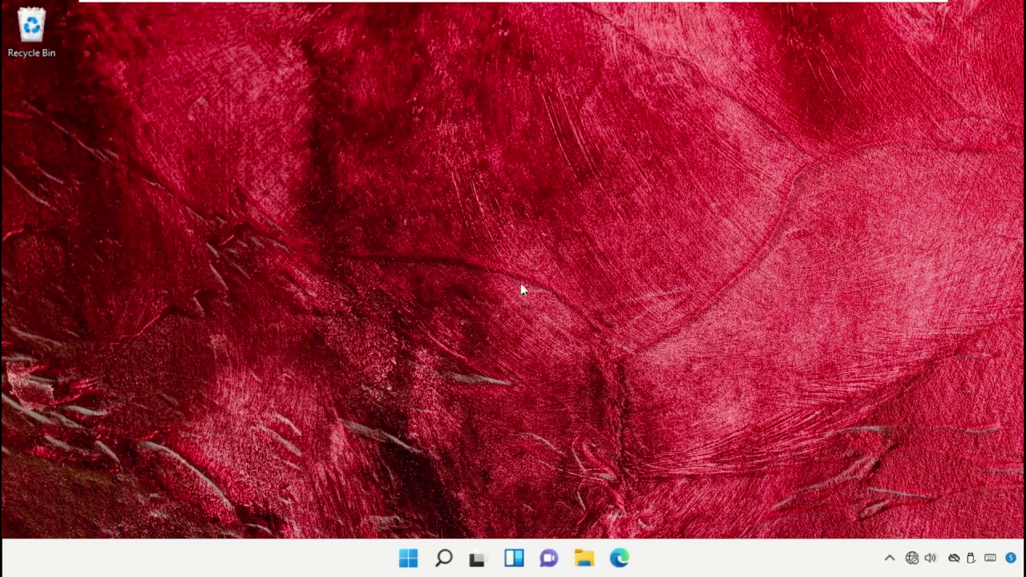
Step: Restart the computer from the Start menu power options
left_click(408, 559)
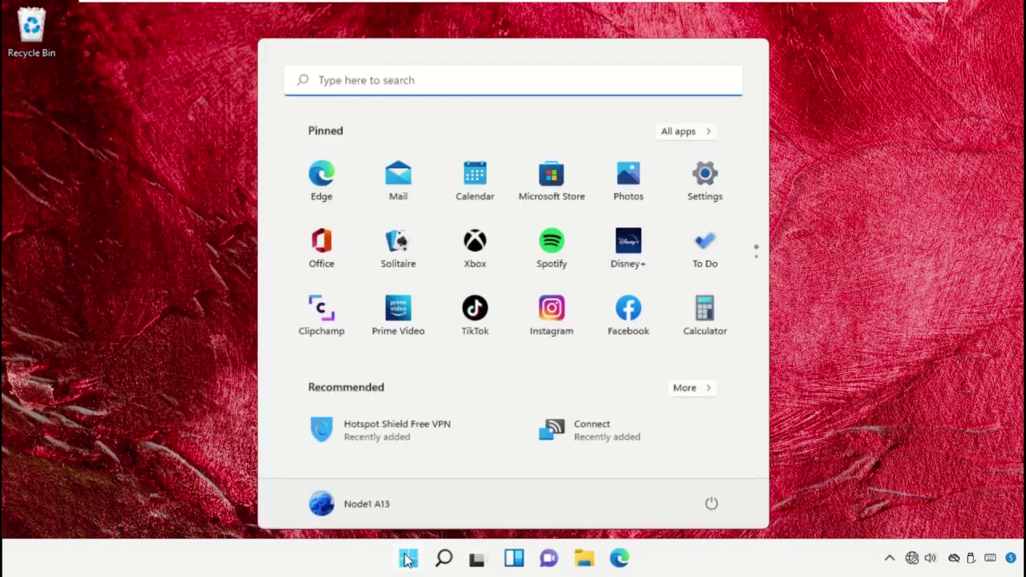
left_click(712, 504)
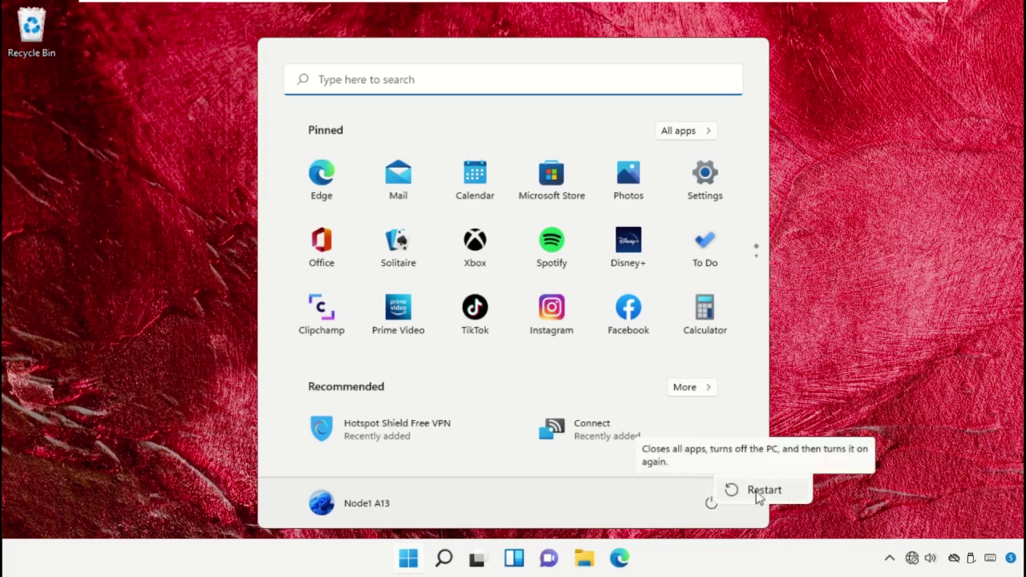
left_click(829, 230)
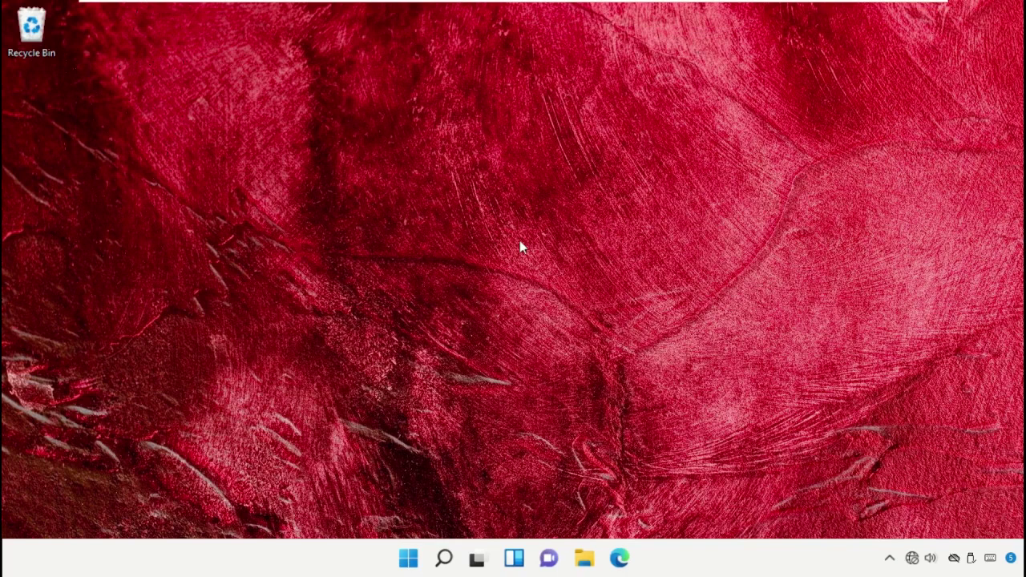
Step: Search for 'Settings' and open the Settings app
left_click(444, 557)
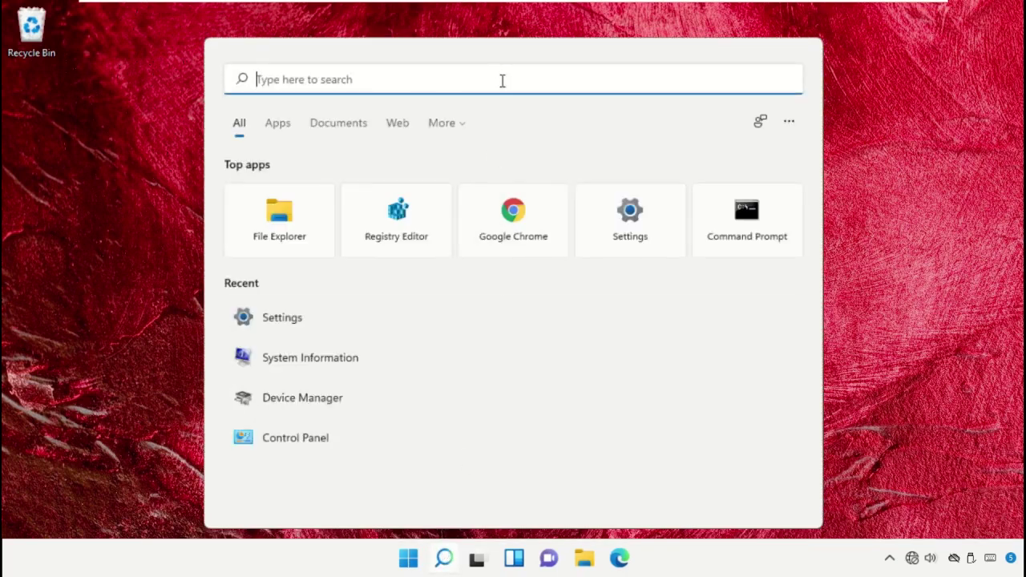
type("Settings")
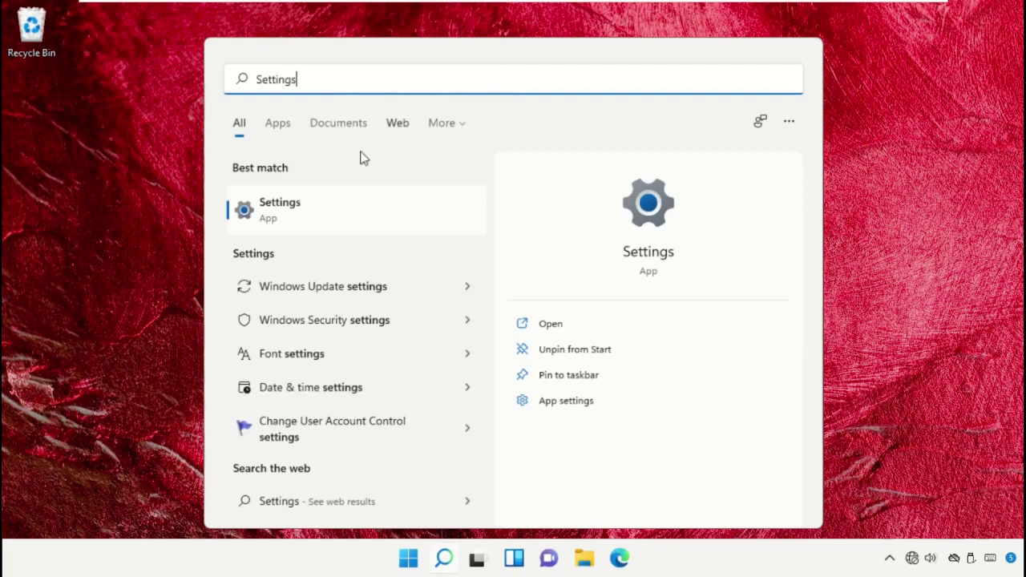
left_click(347, 208)
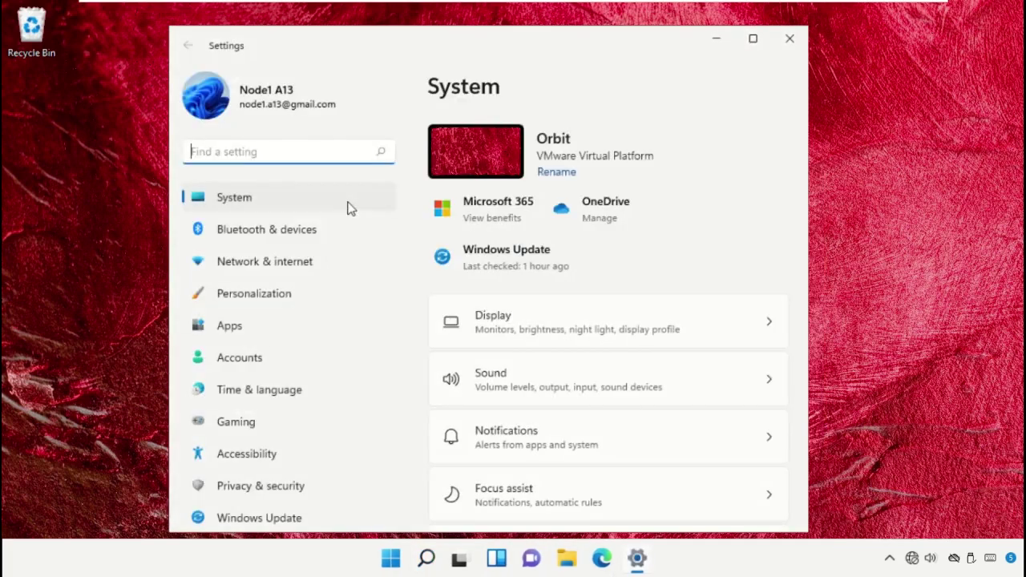
left_click_drag(592, 51, 612, 32)
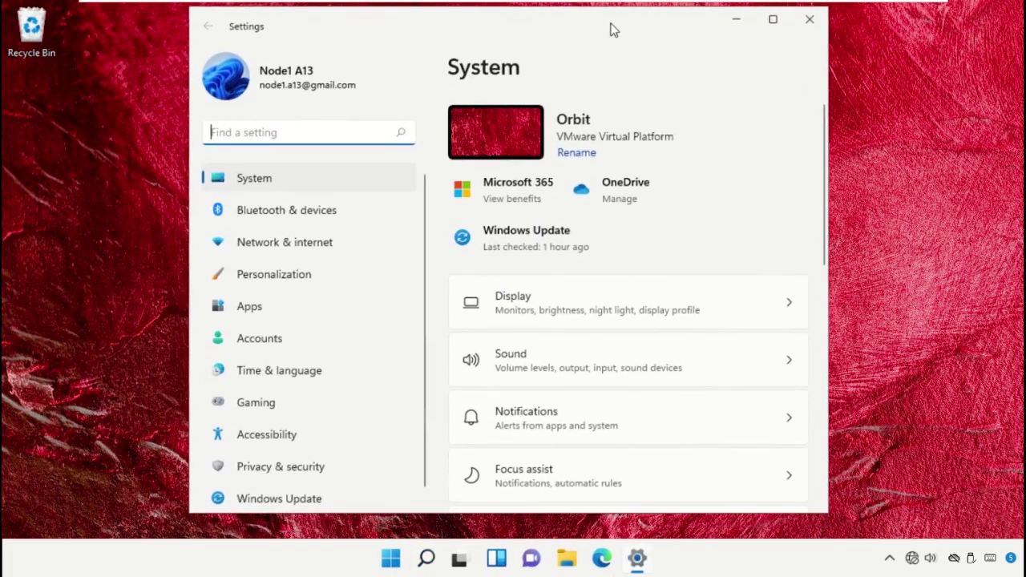
Step: Run Network reset from Network & internet > Advanced network settings, then close Settings
left_click(289, 242)
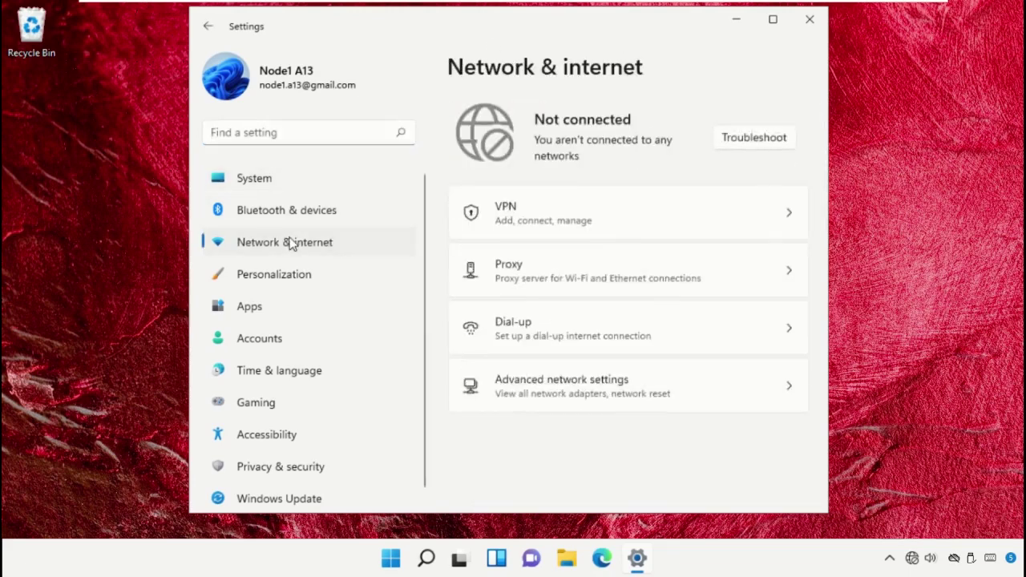
left_click(606, 401)
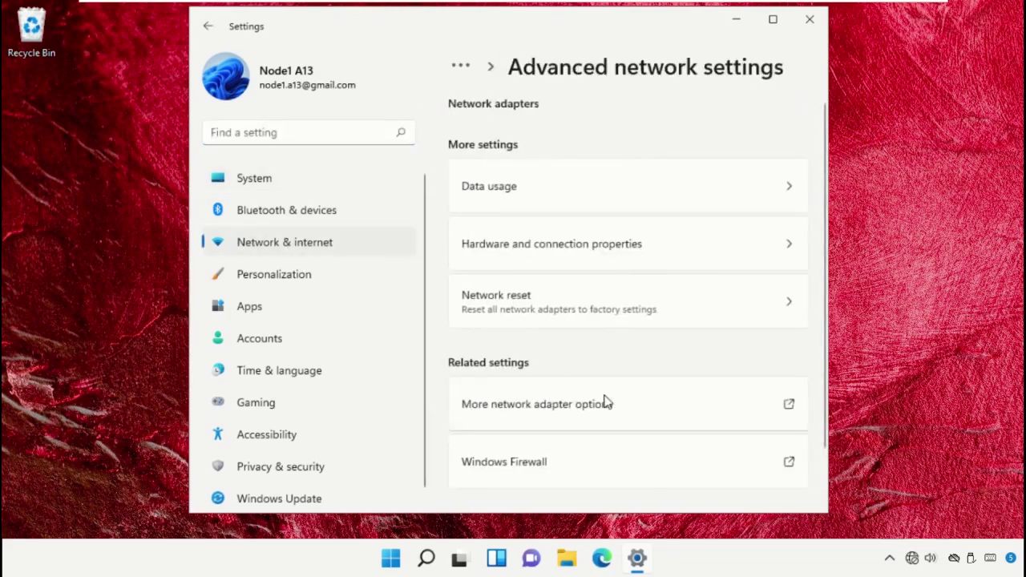
scroll(606, 403, "down", 2)
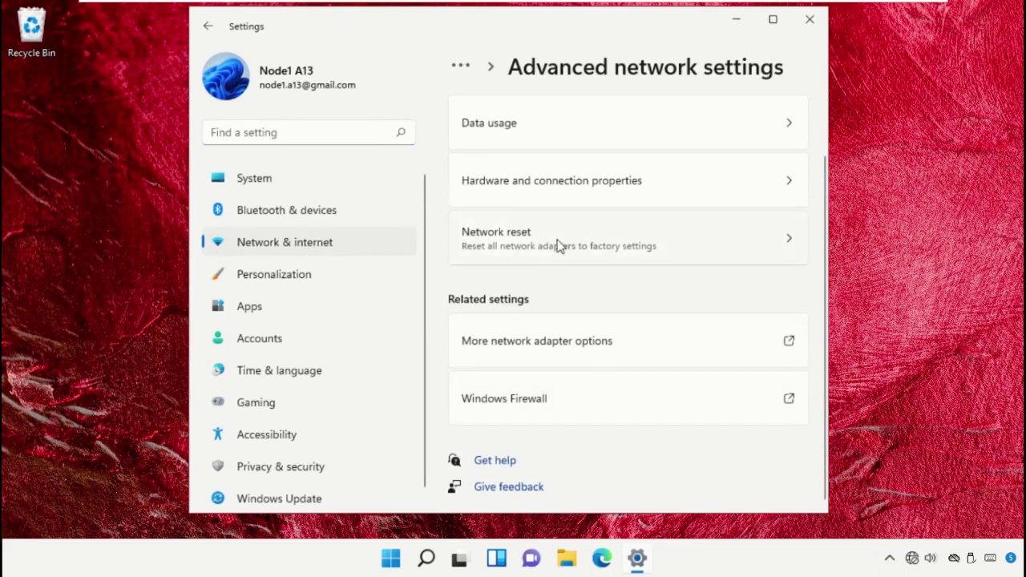
left_click(495, 243)
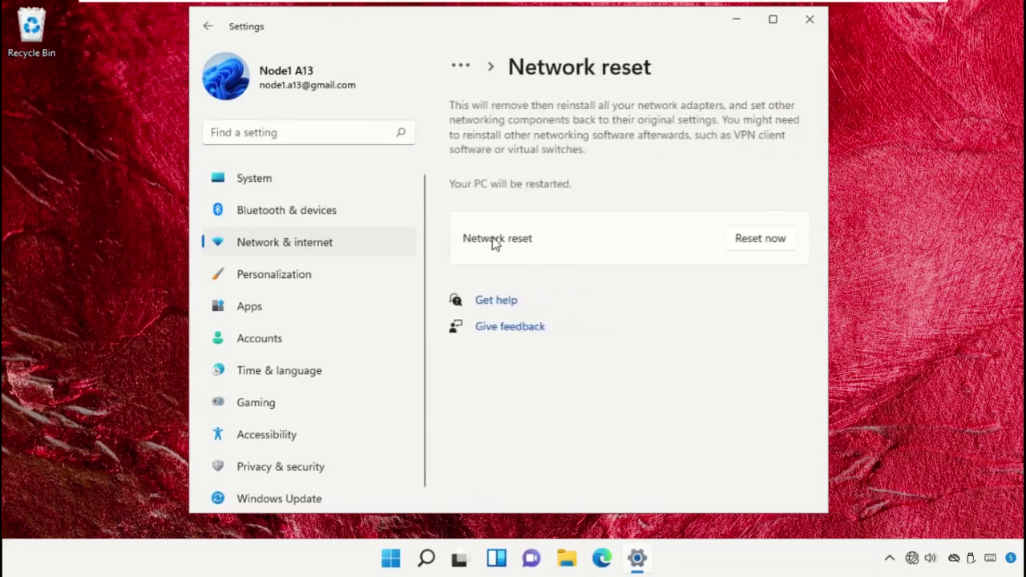
left_click(764, 240)
left_click(461, 313)
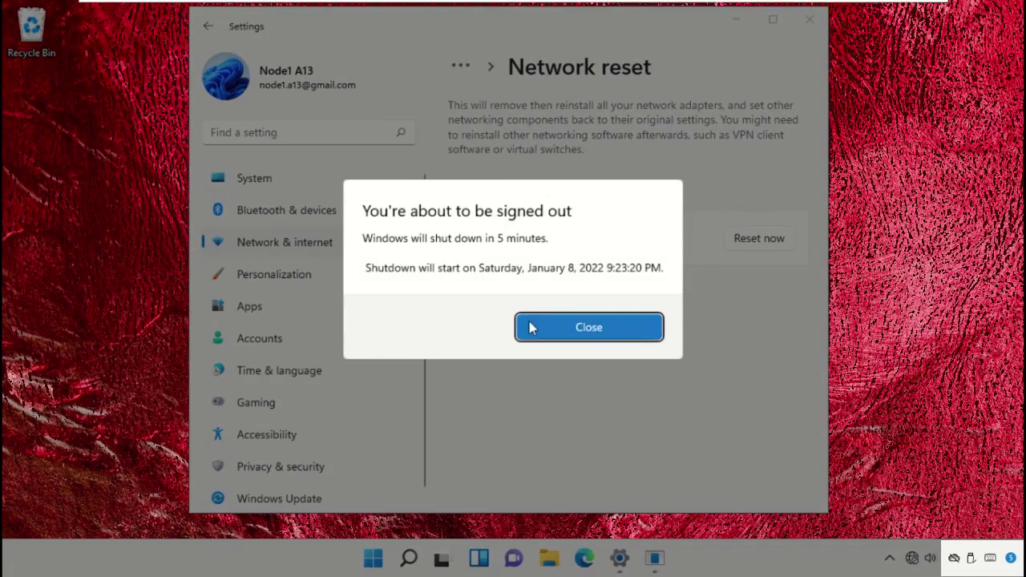
left_click(530, 326)
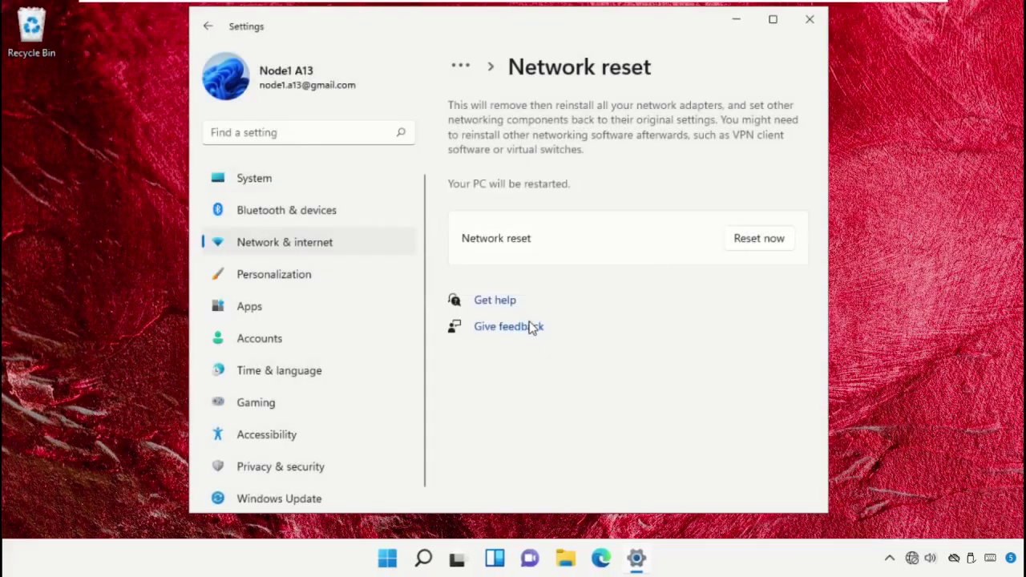
left_click(810, 21)
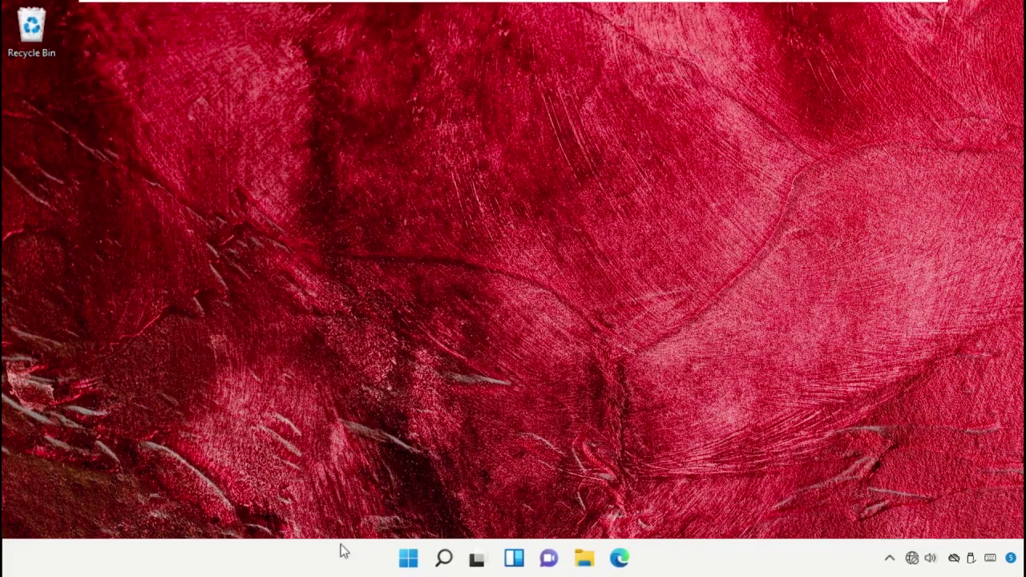
Step: Restart the computer, then search Windows for 'Cmd' to show Command Prompt
left_click(413, 563)
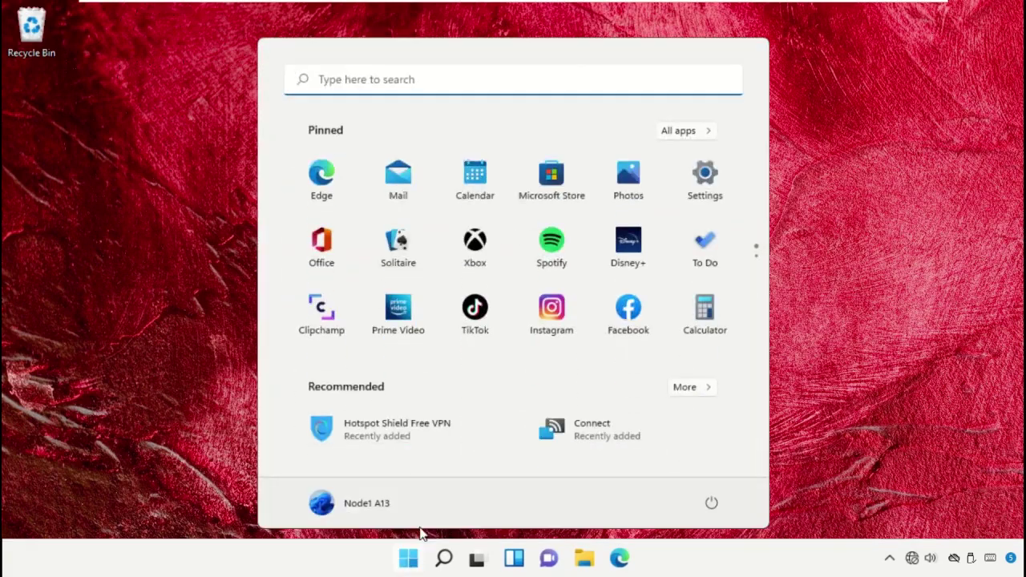
left_click(713, 502)
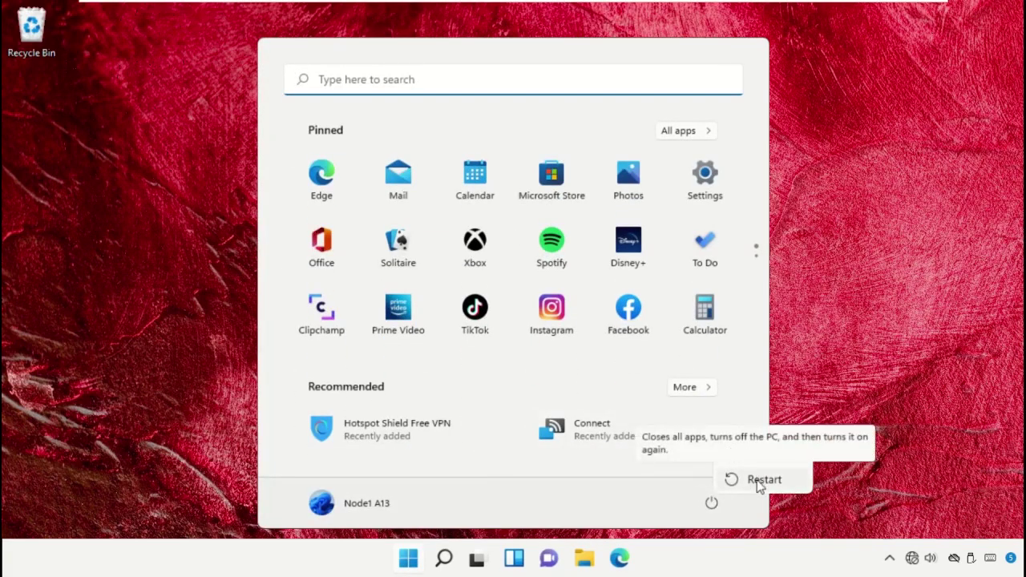
left_click(813, 282)
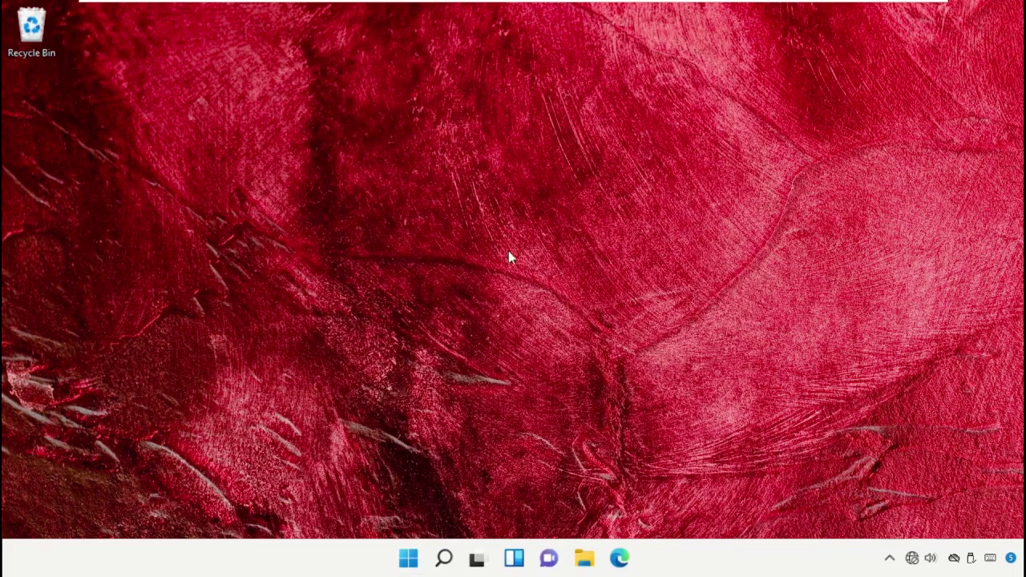
left_click(445, 559)
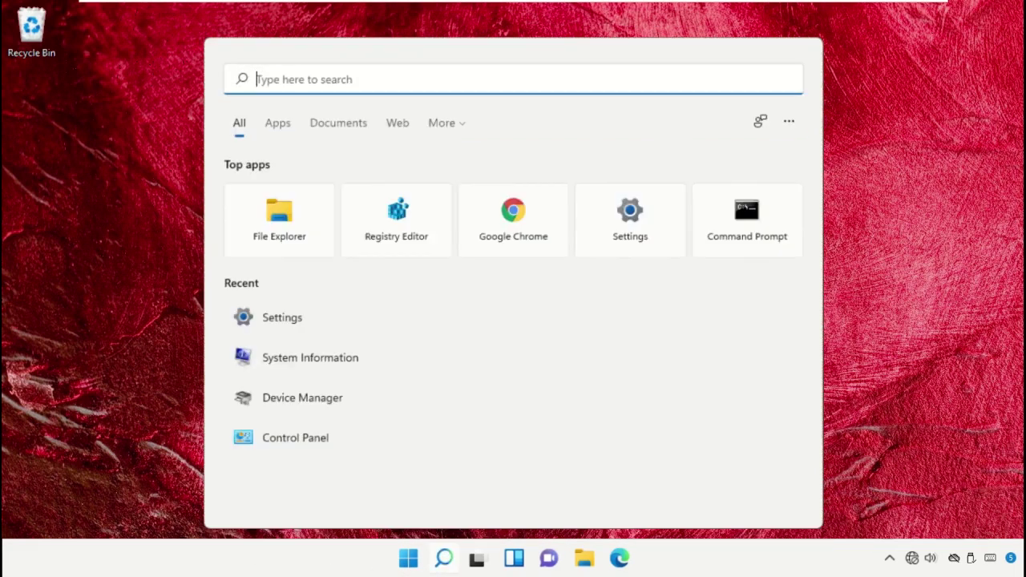
type("Cmd")
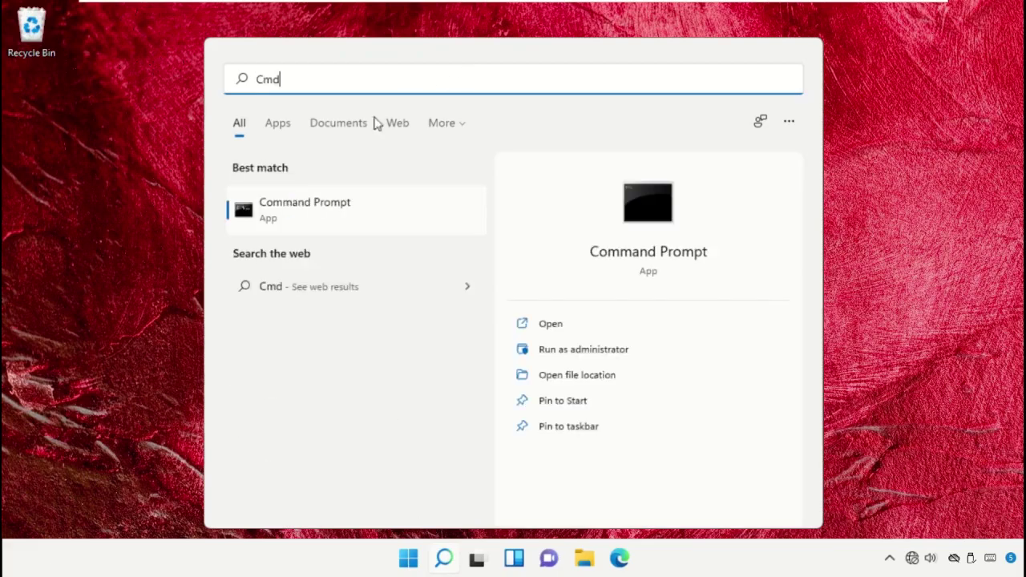